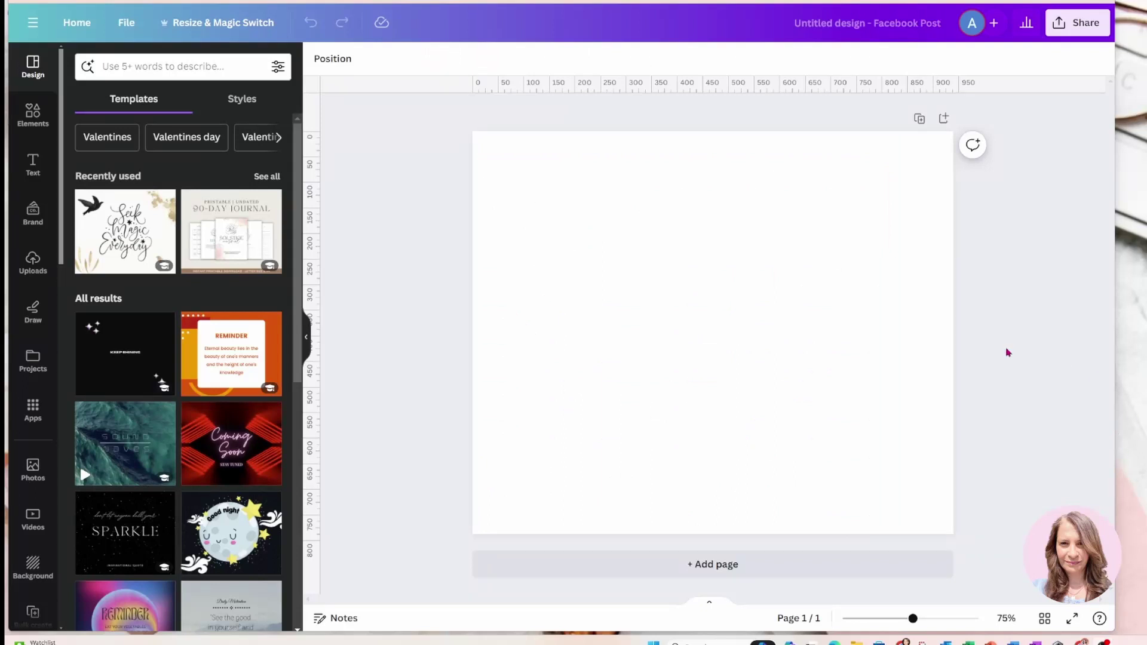
- Add a Heading text box to the page and change its font from Luckiest Guy to Tall
{"action": "left_click", "coordinate": [43, 185]}
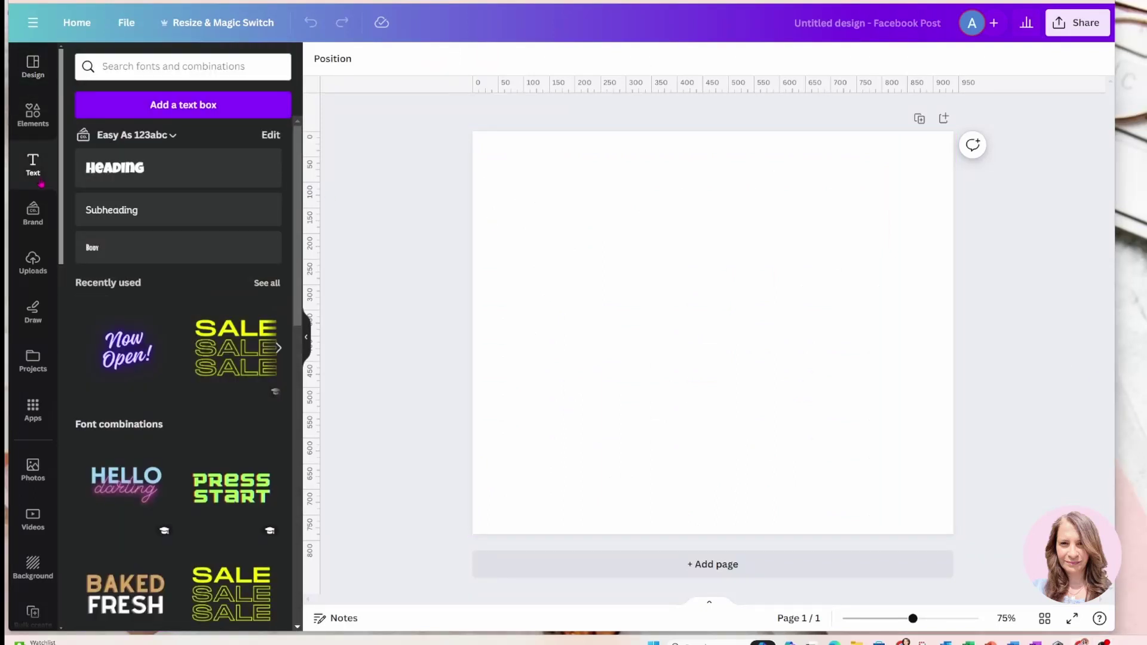
{"action": "left_click_drag", "start_coordinate": [104, 153], "coordinate": [719, 314]}
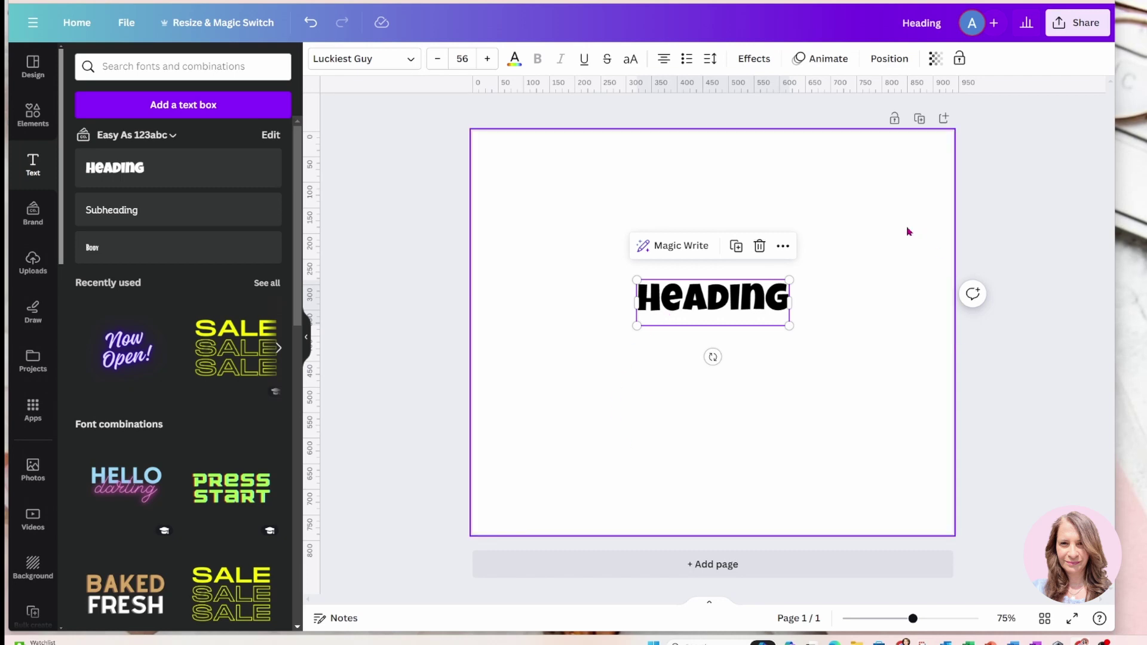
{"action": "left_click", "coordinate": [410, 61]}
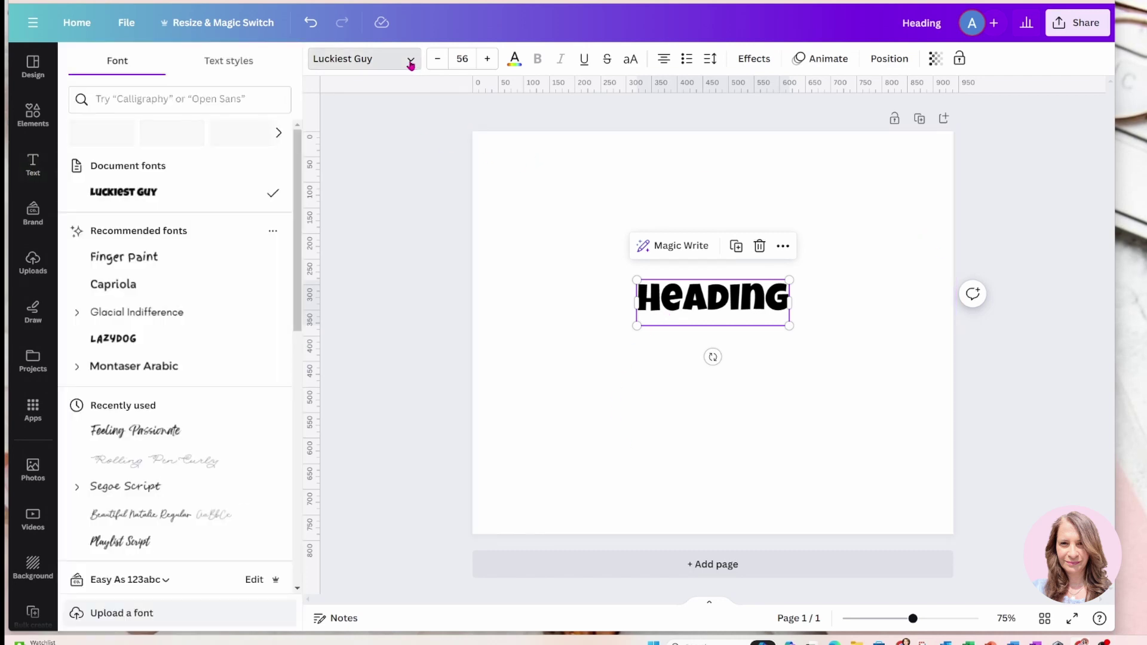
{"action": "left_click", "coordinate": [240, 109]}
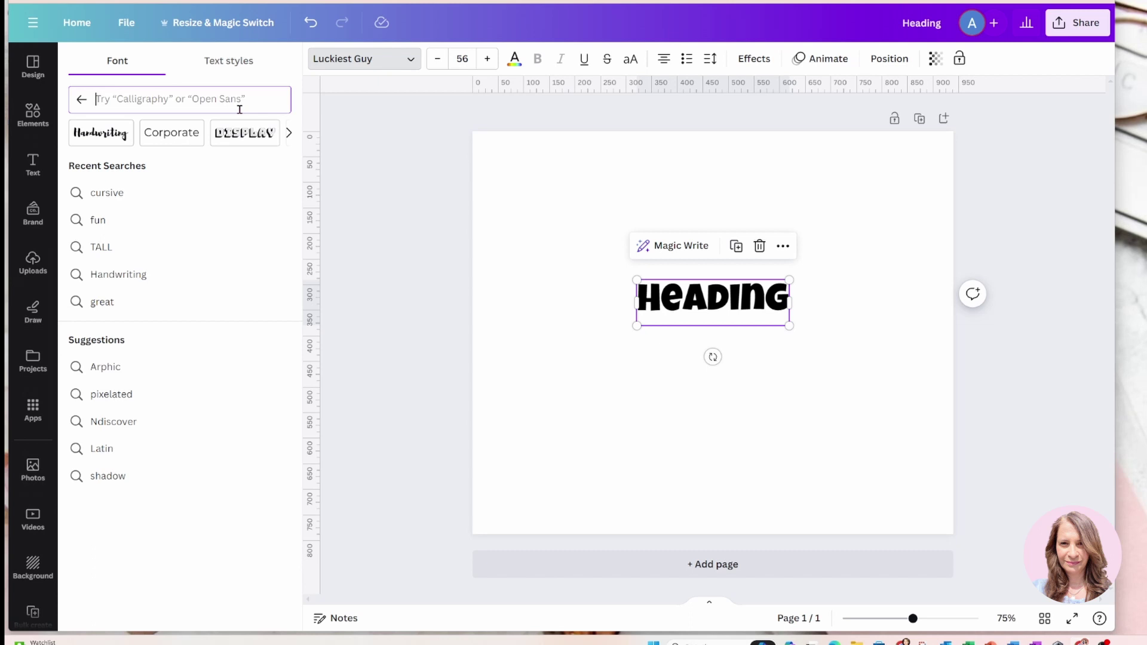
{"action": "type", "text": "tall"}
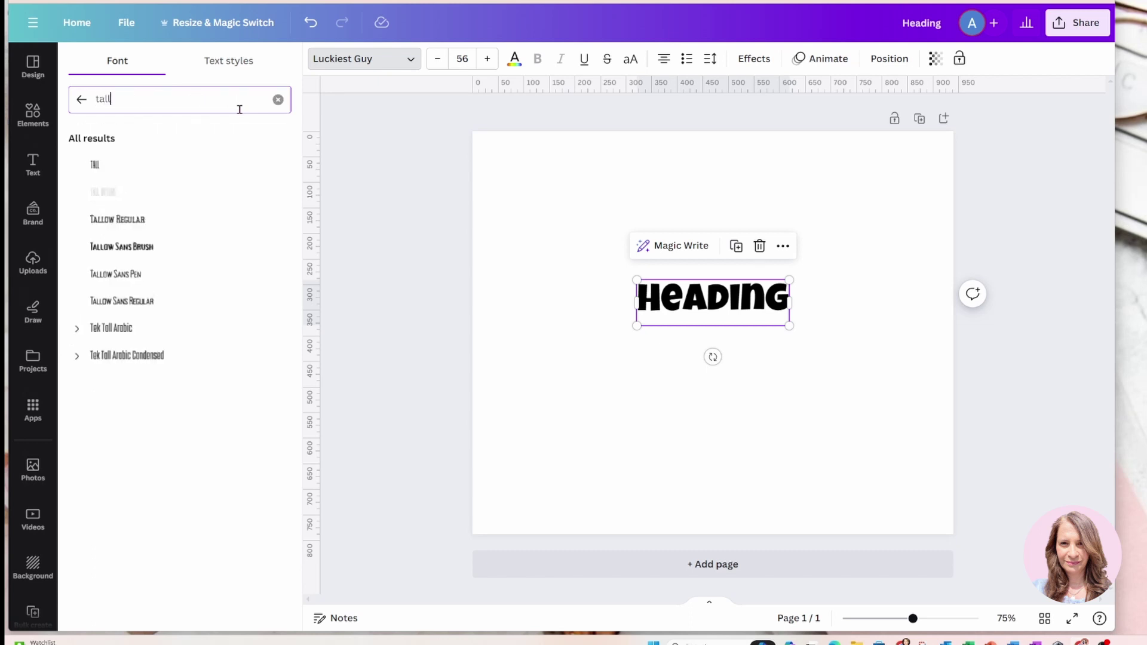
{"action": "left_click", "coordinate": [94, 171]}
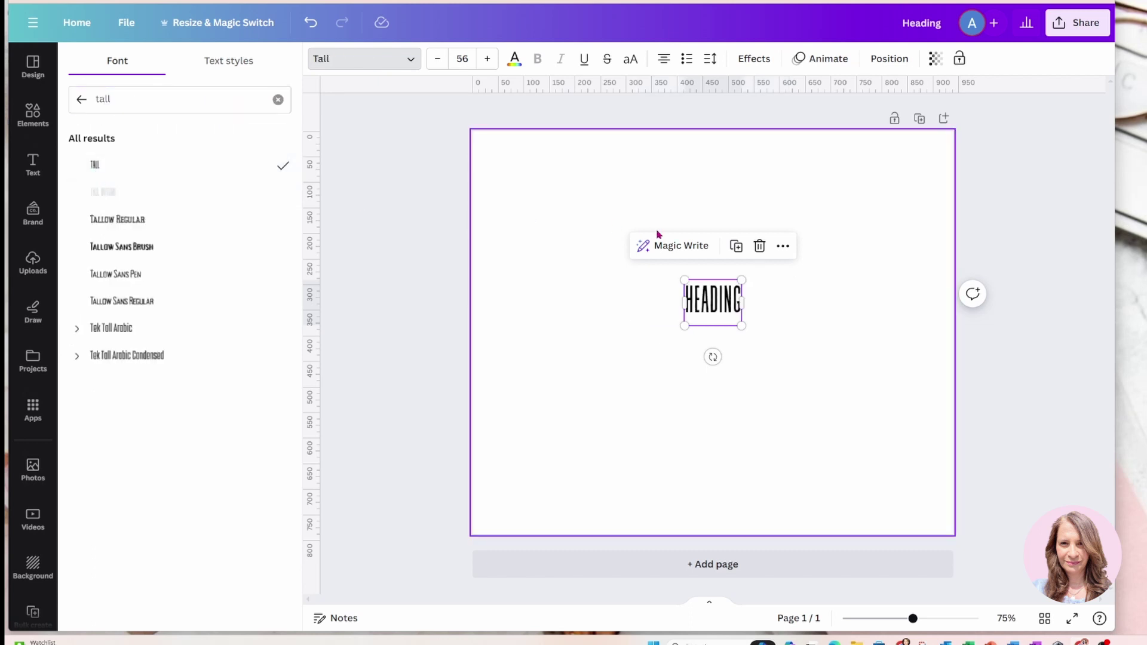
- Replace the heading text with 'SPLIT TEXT' and scale it to size 302 across the page
{"action": "double_click", "coordinate": [716, 306]}
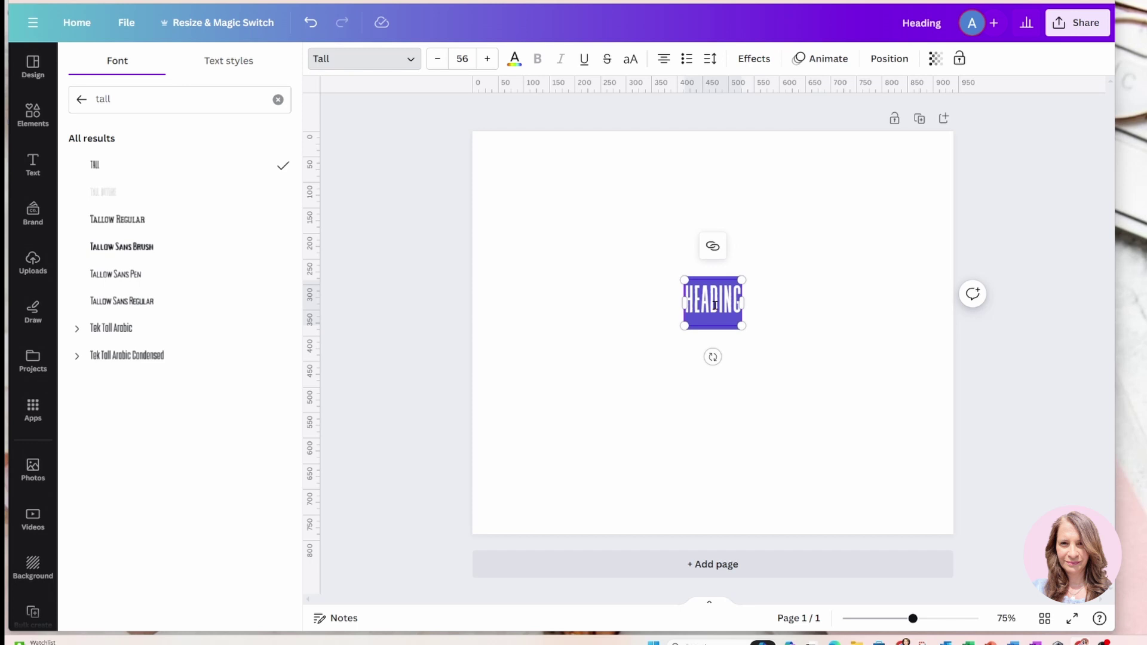
{"action": "type", "text": "SPLIT"}
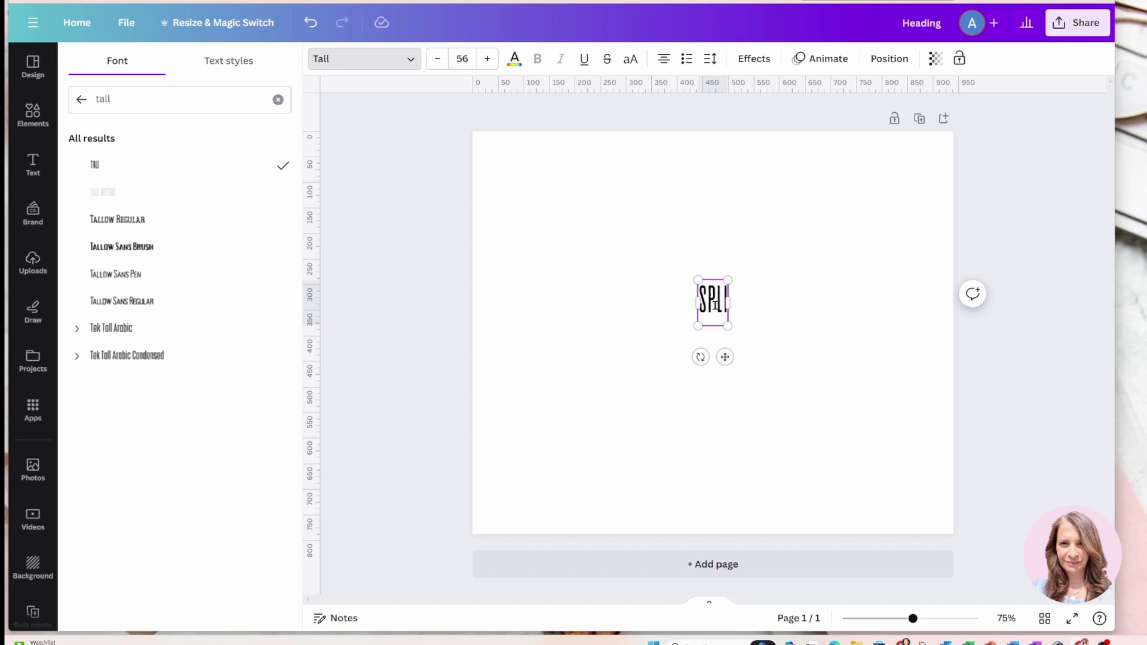
{"action": "type", "text": " TEXT"}
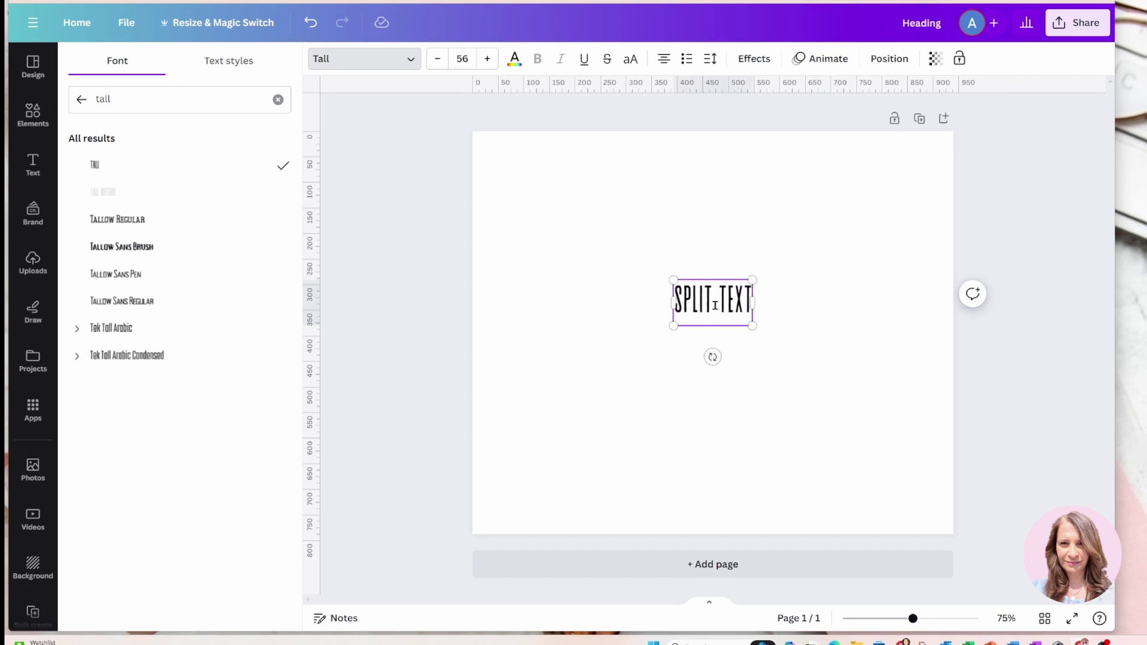
{"action": "left_click_drag", "start_coordinate": [752, 279], "coordinate": [849, 223]}
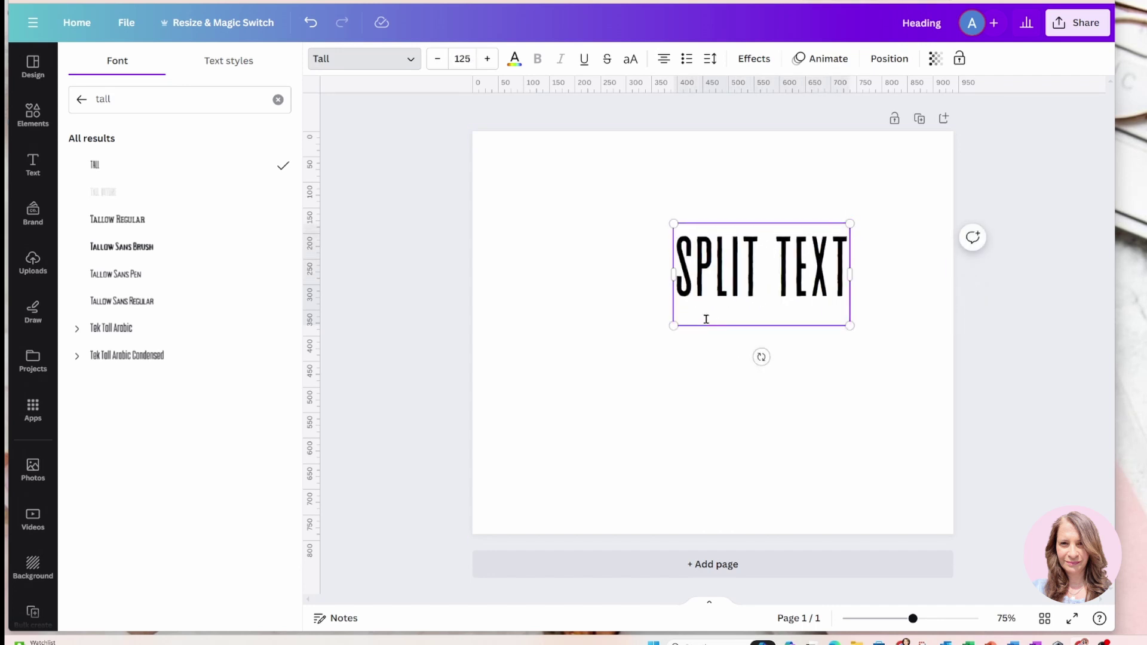
{"action": "left_click_drag", "start_coordinate": [673, 325], "coordinate": [501, 425]}
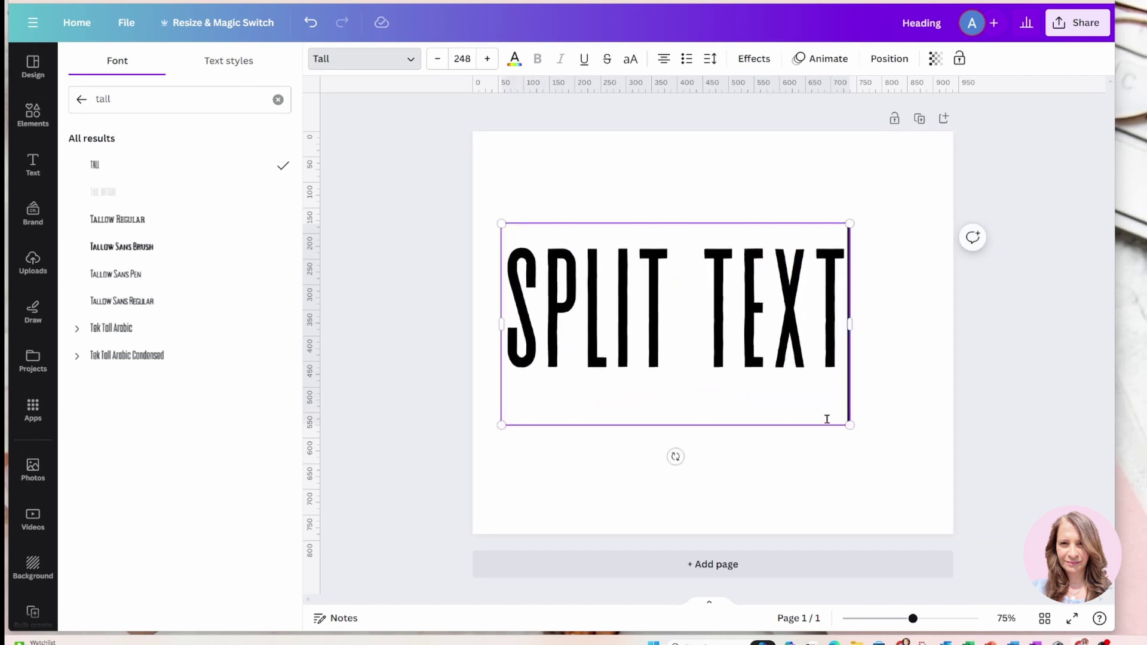
{"action": "left_click_drag", "start_coordinate": [851, 424], "coordinate": [927, 470]}
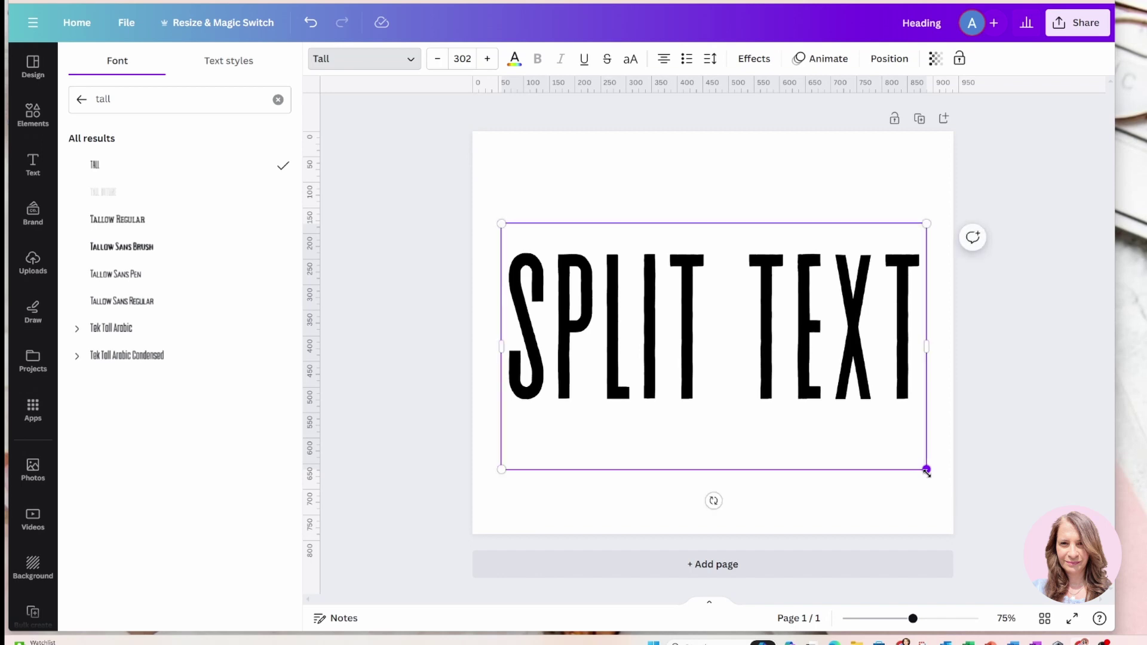
- Tighten the heading's letter spacing to -48
{"action": "left_click", "coordinate": [709, 58]}
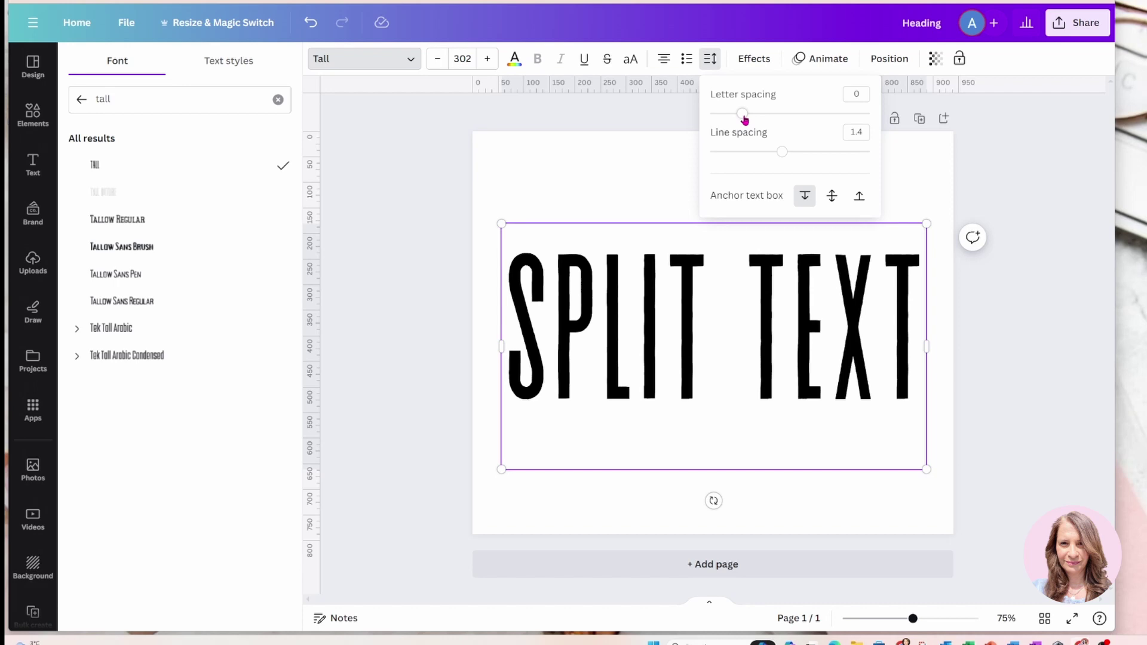
{"action": "left_click_drag", "start_coordinate": [745, 120], "coordinate": [735, 120]}
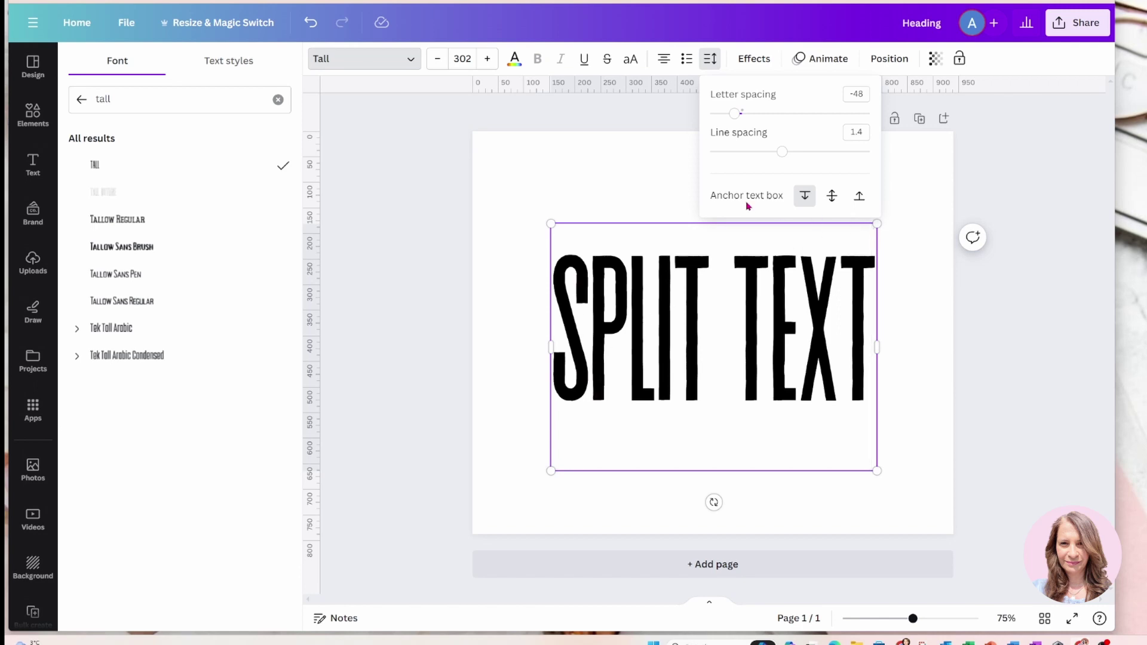
{"action": "left_click", "coordinate": [660, 187]}
- Scale SPLIT TEXT up from its corners to size 384
{"action": "left_click", "coordinate": [855, 235]}
{"action": "left_click_drag", "start_coordinate": [877, 224], "coordinate": [912, 192]}
{"action": "left_click_drag", "start_coordinate": [550, 469], "coordinate": [498, 511]}
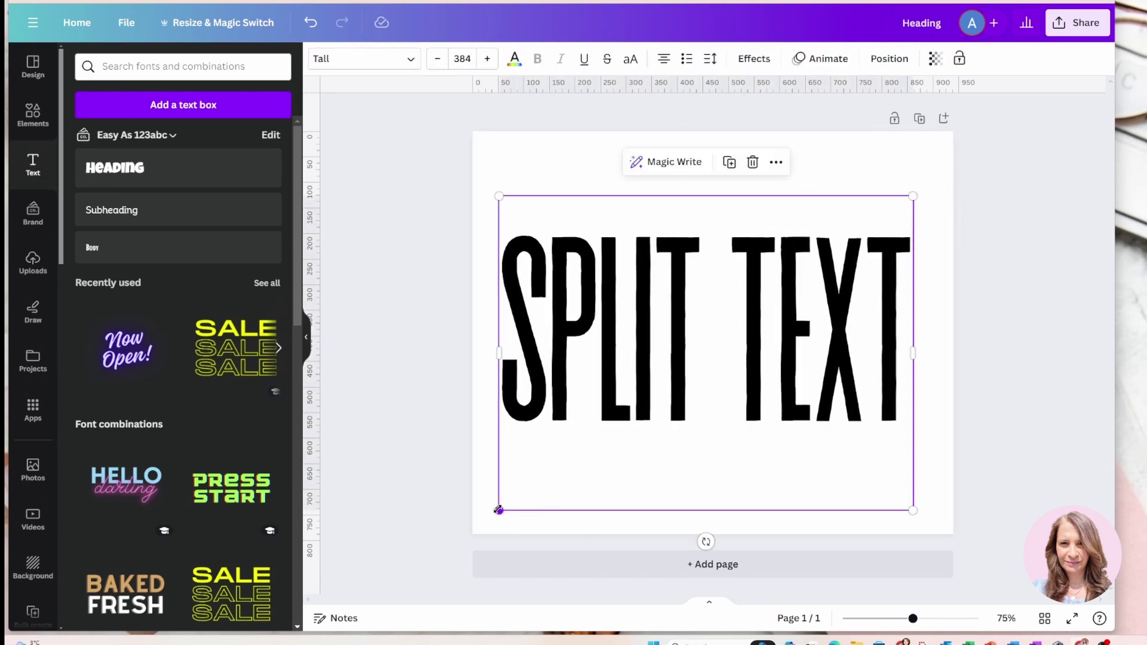
- Add a new heading below SPLIT TEXT and change its text to 'effect'
{"action": "left_click", "coordinate": [1014, 300]}
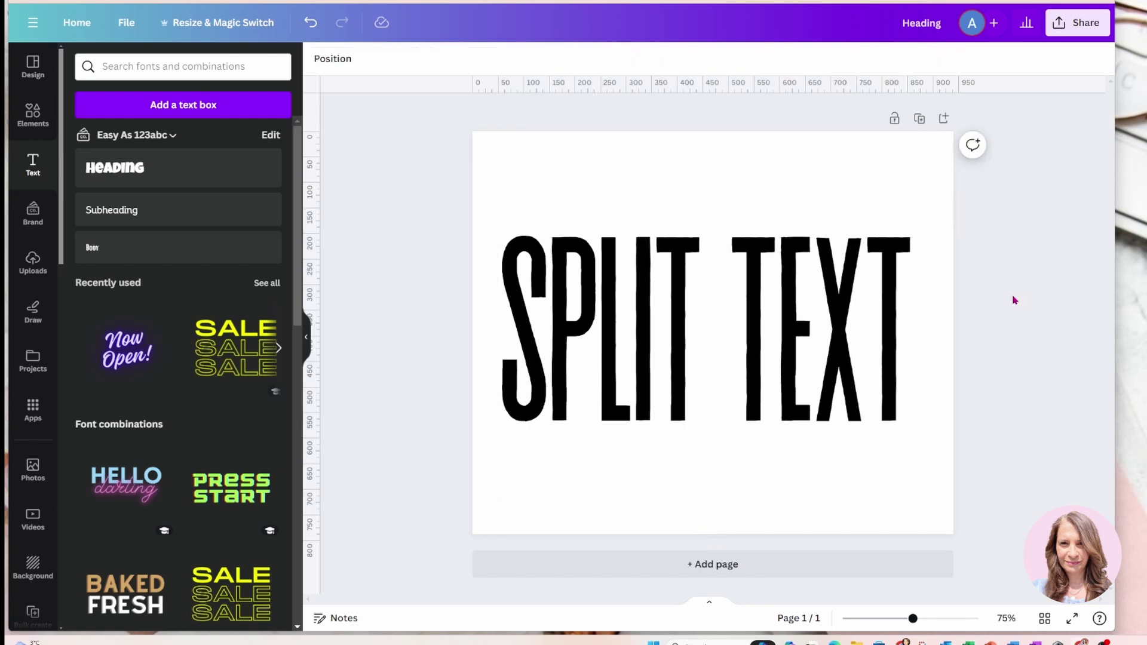
{"action": "left_click", "coordinate": [116, 174]}
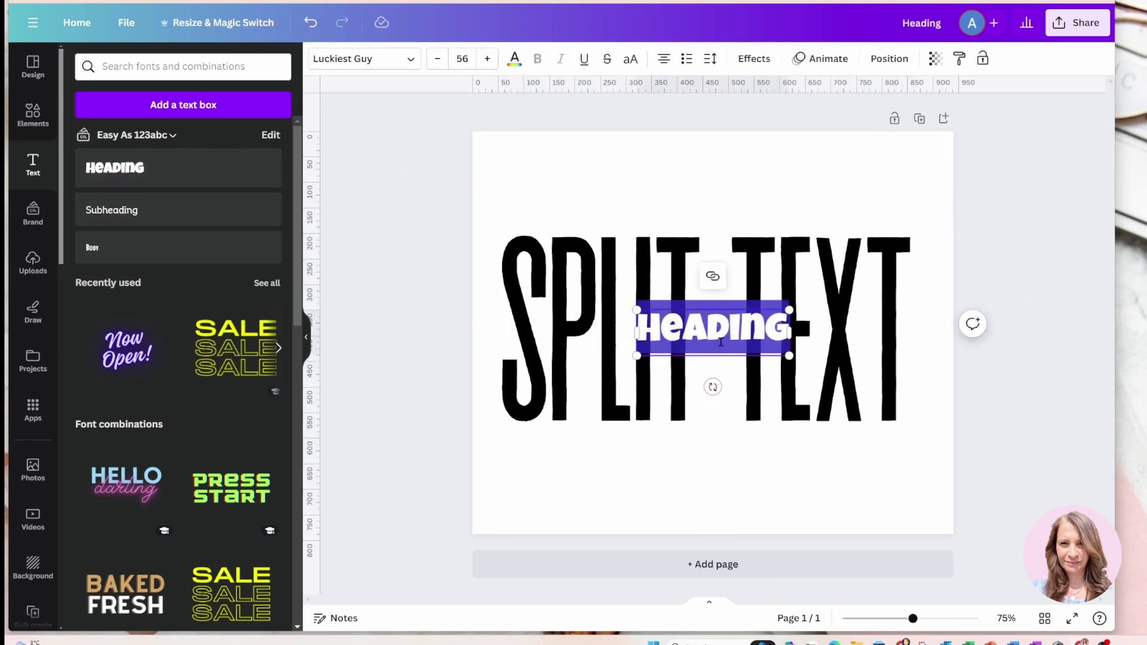
{"action": "left_click", "coordinate": [725, 456]}
{"action": "left_click_drag", "start_coordinate": [706, 332], "coordinate": [710, 478]}
{"action": "double_click", "coordinate": [709, 476]}
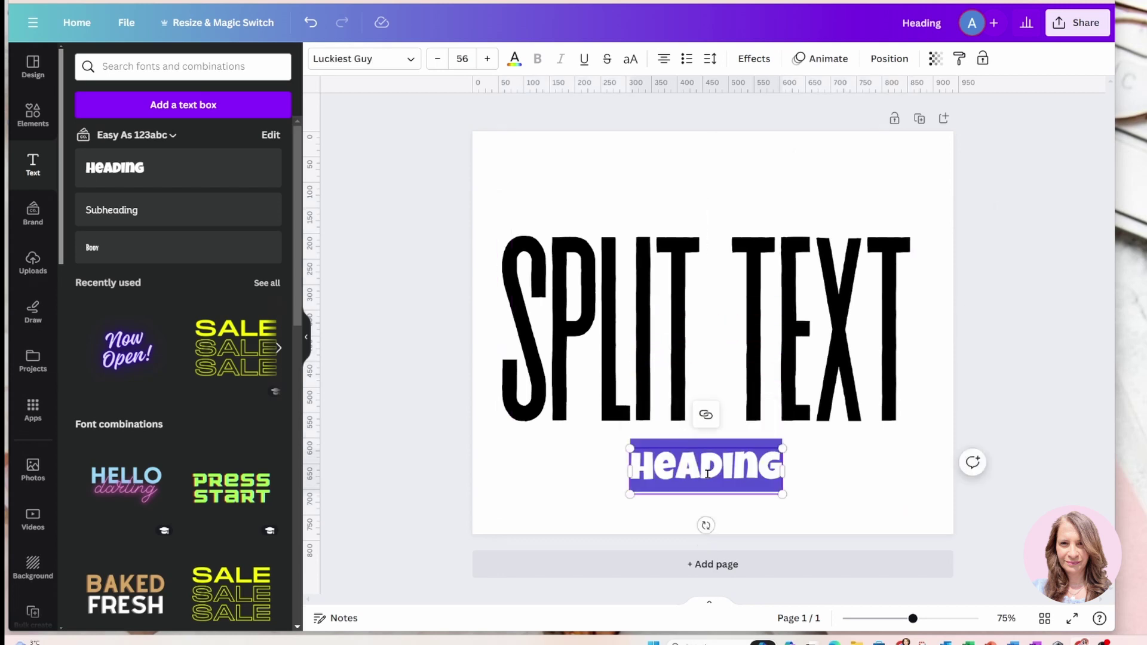
{"action": "type", "text": "eff"}
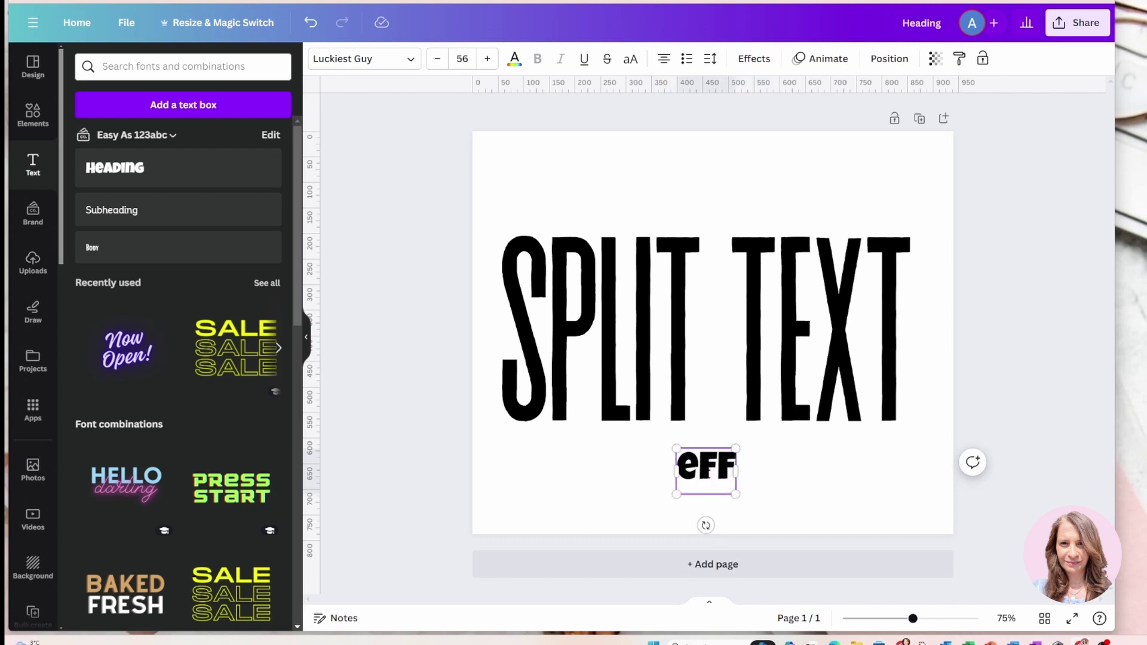
{"action": "type", "text": "ect"}
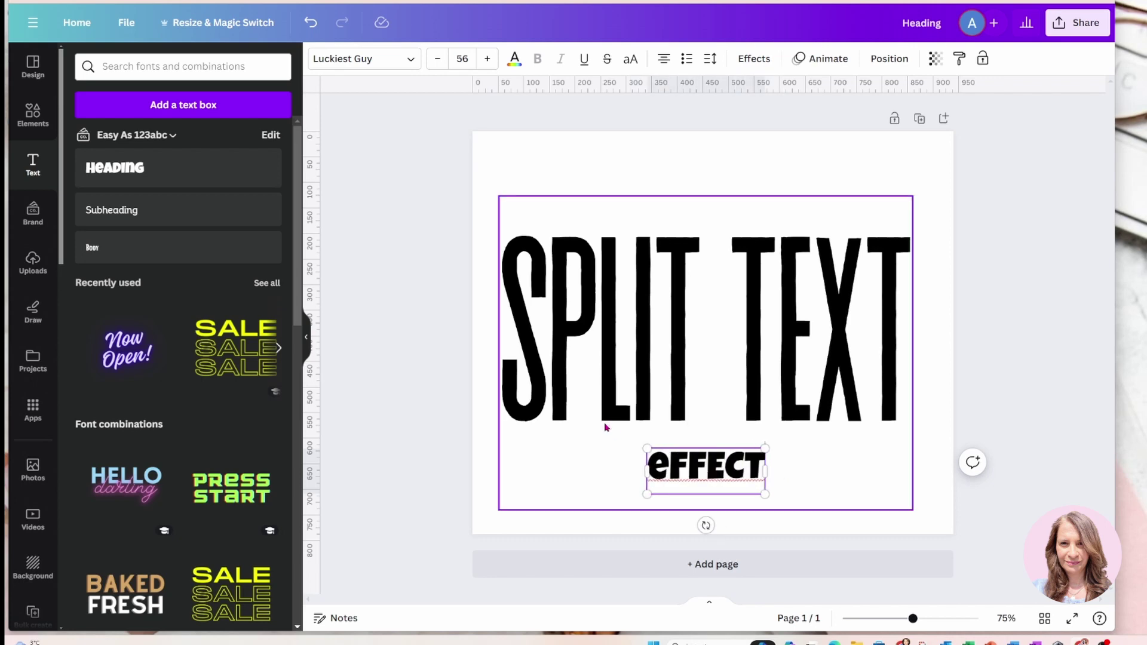
{"action": "left_click", "coordinate": [628, 471]}
- Try the Beautiful Natalie script font, retyping the word as 'Effect'
{"action": "left_click", "coordinate": [665, 458]}
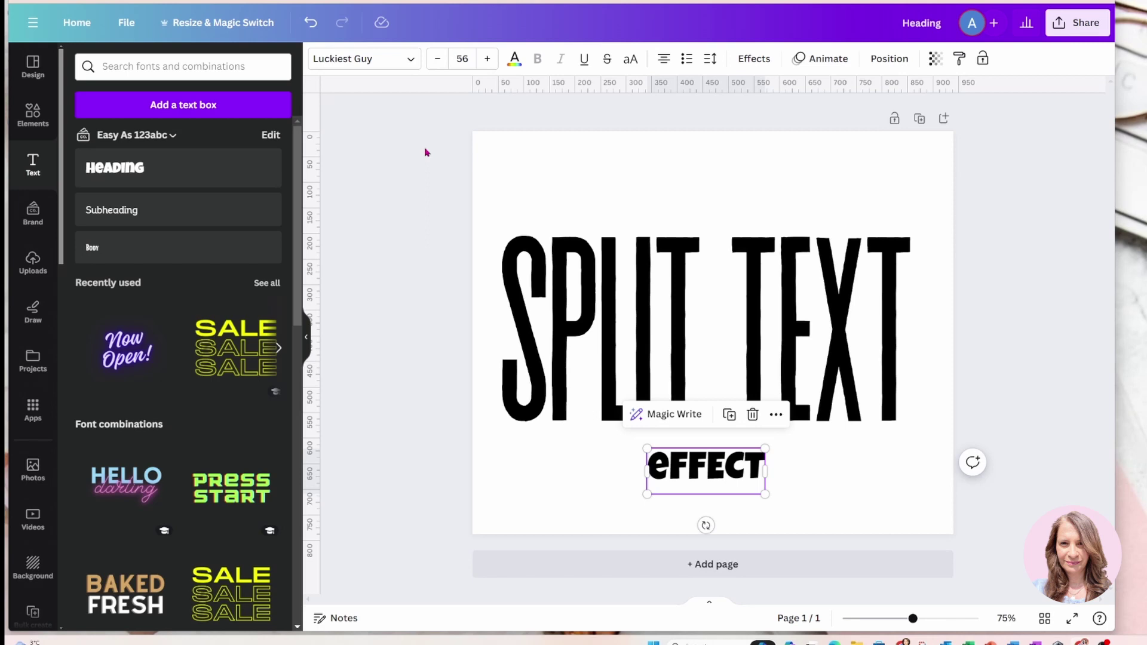
{"action": "left_click", "coordinate": [410, 62]}
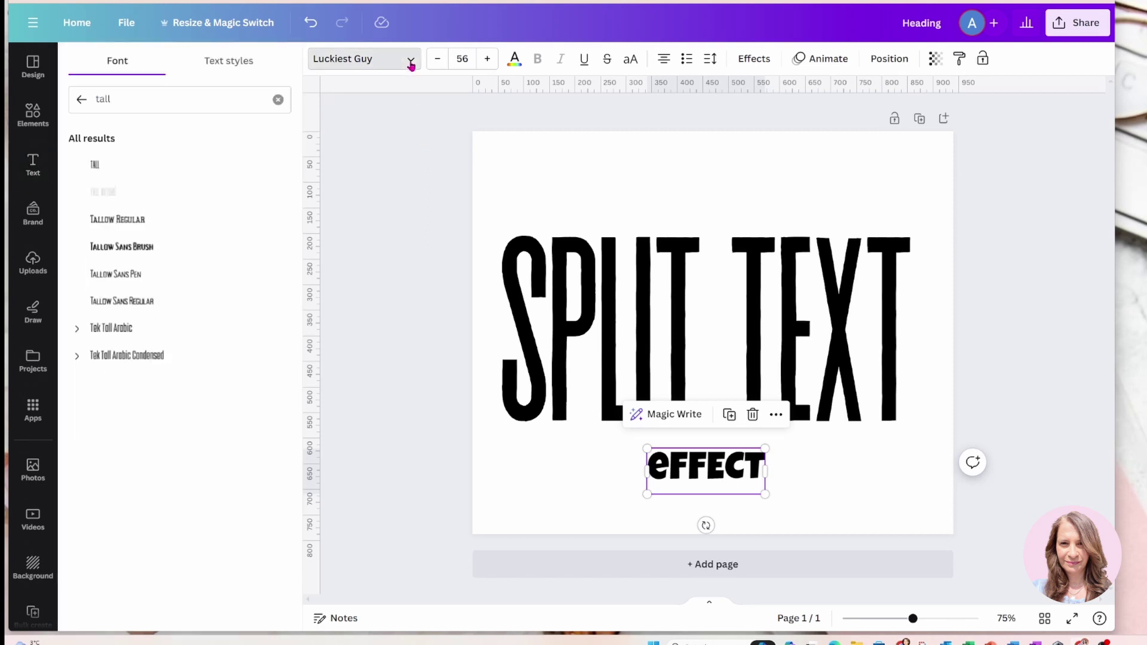
{"action": "left_click", "coordinate": [82, 99]}
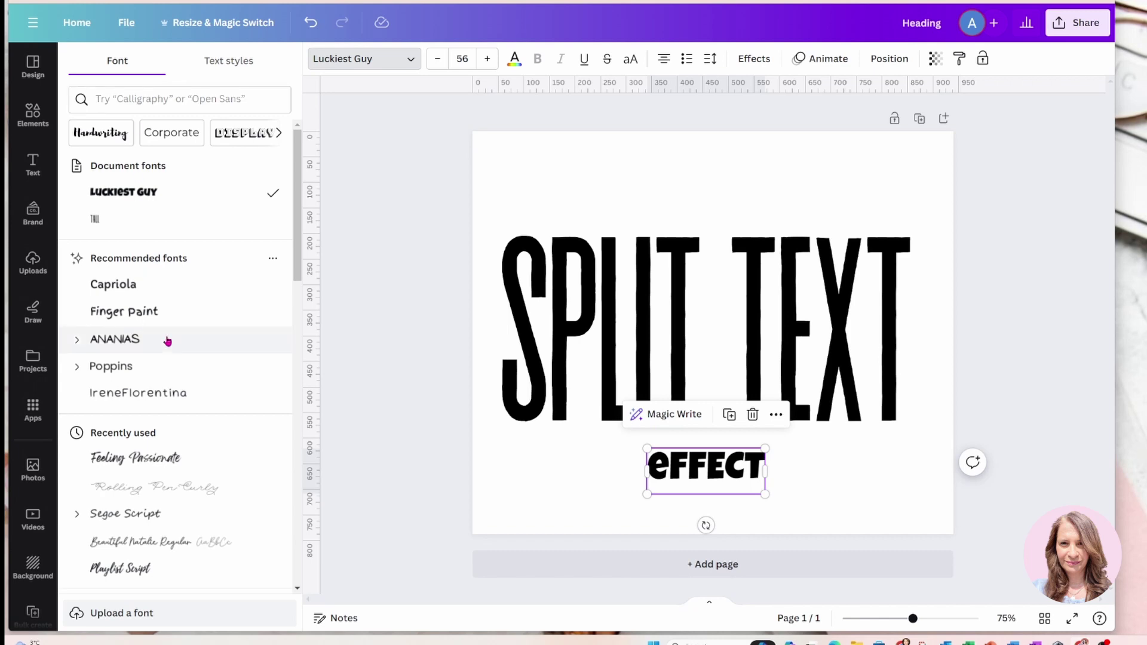
{"action": "left_click", "coordinate": [140, 541]}
{"action": "type", "text": "Effect"}
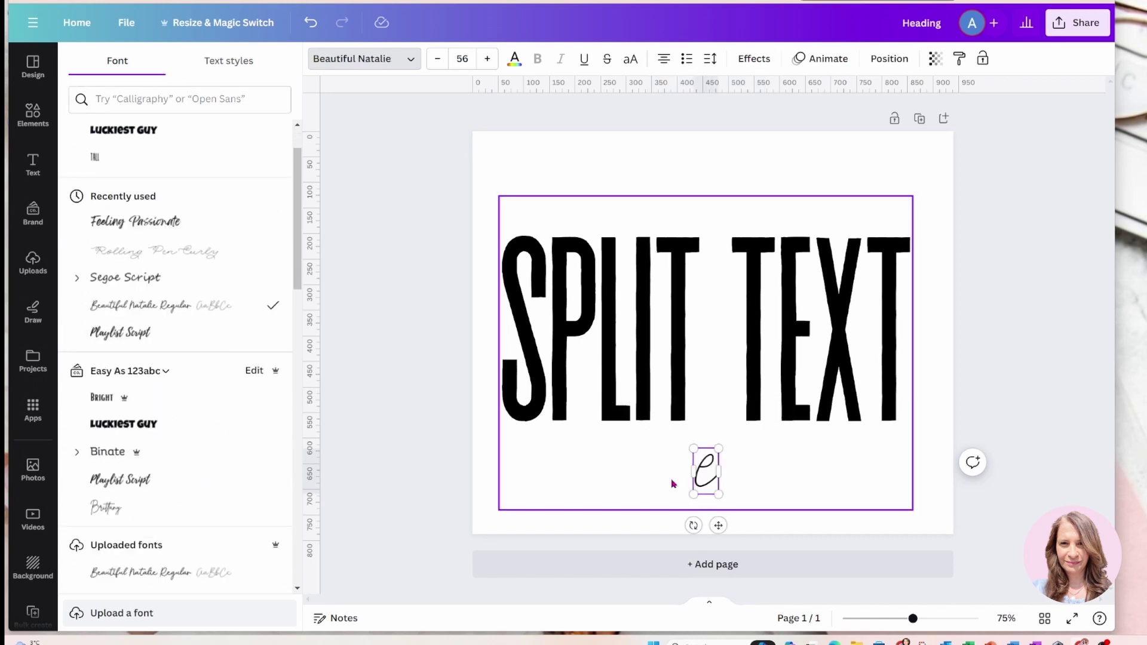
{"action": "left_click", "coordinate": [761, 471]}
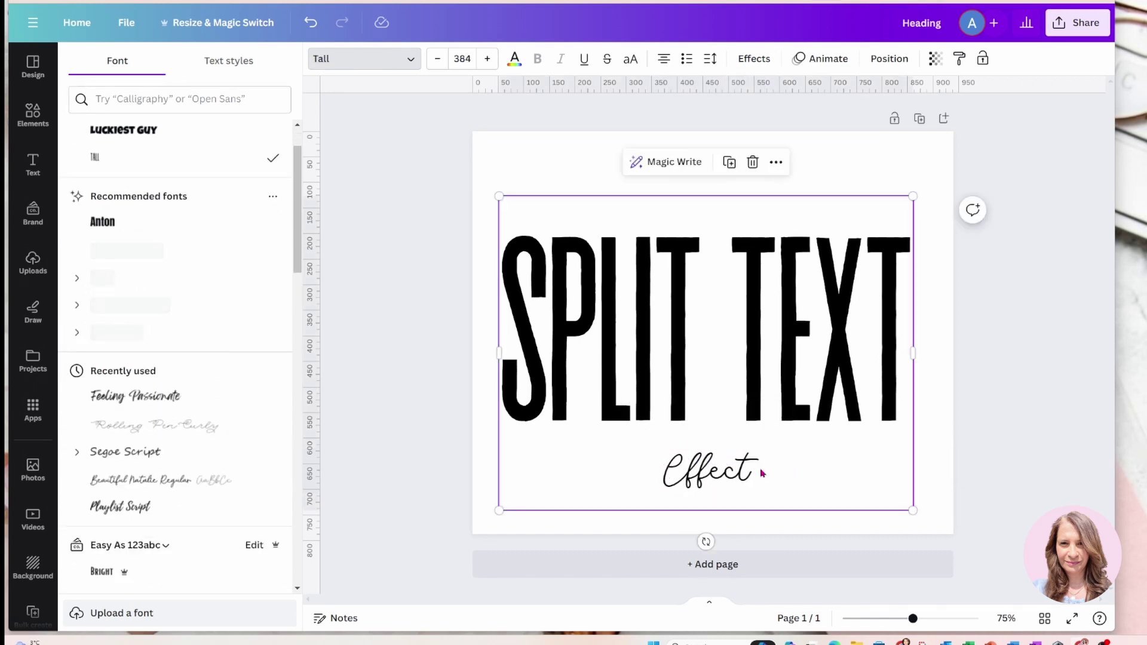
- Switch the word to the Binate font and delete its capital E
{"action": "left_click", "coordinate": [751, 476]}
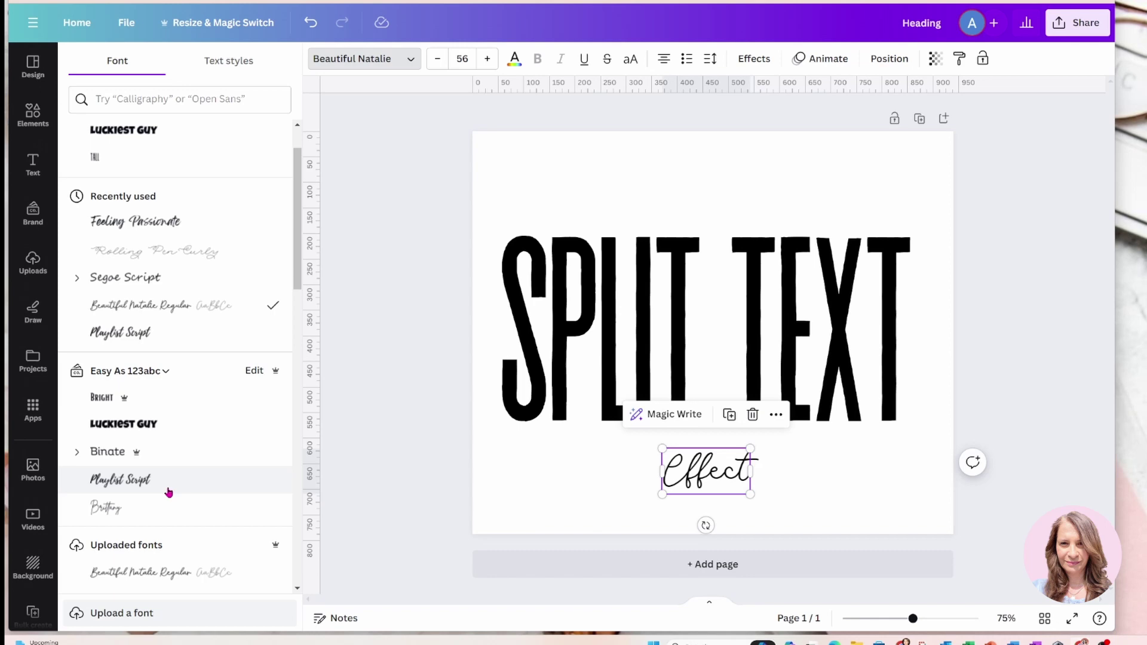
{"action": "scroll", "coordinate": [115, 461], "scroll_direction": "down", "scroll_amount": 3}
{"action": "left_click", "coordinate": [108, 266]}
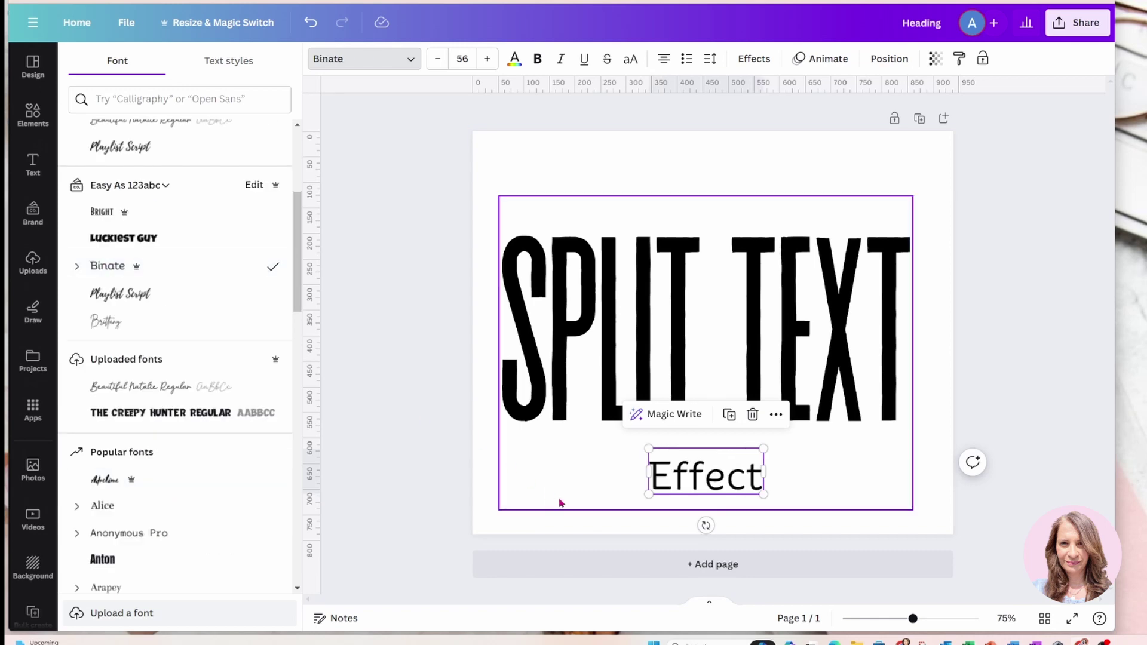
{"action": "left_click", "coordinate": [671, 484]}
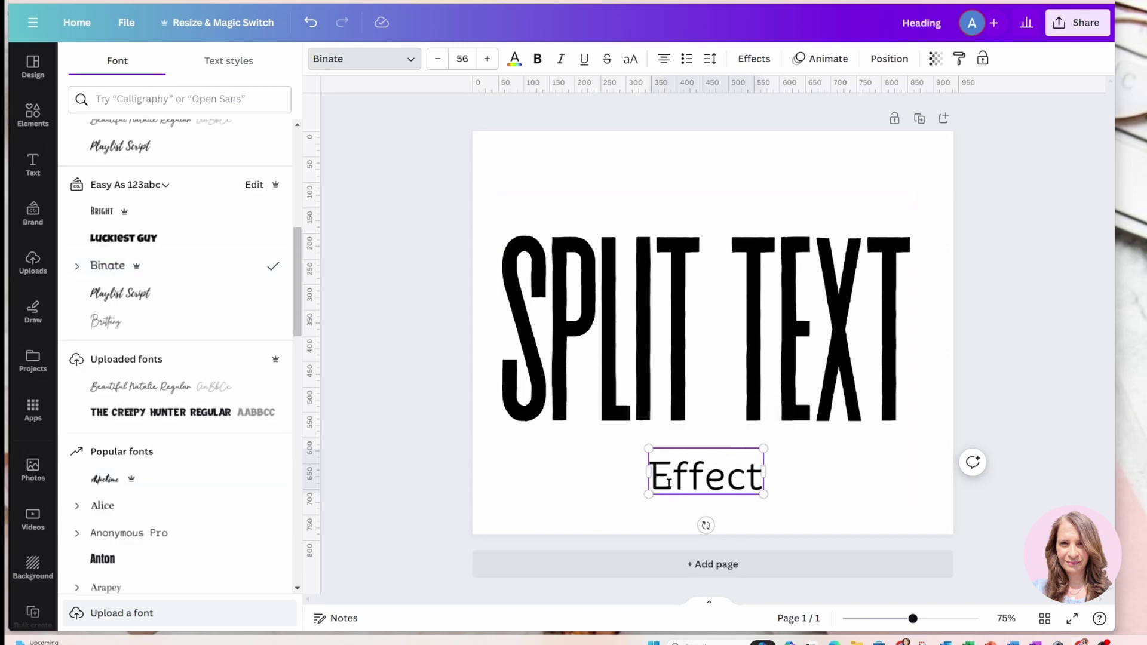
{"action": "key", "text": "BackSpace"}
- Restore lowercase 'effect' and widen its text box to match the heading's width
{"action": "type", "text": "e"}
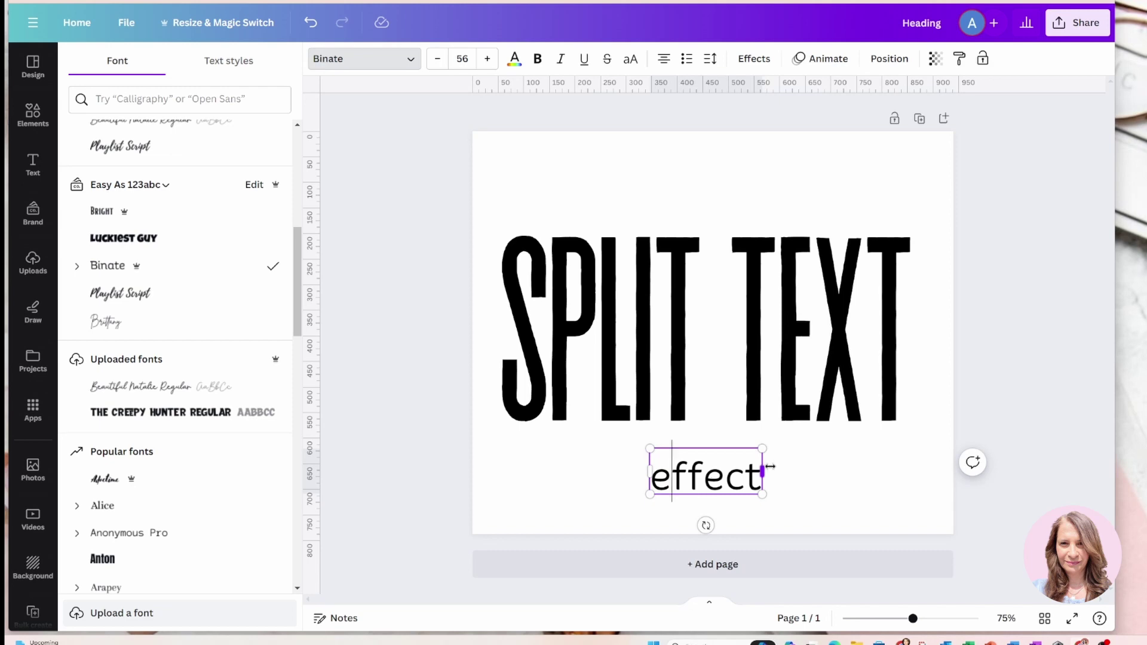
{"action": "left_click_drag", "start_coordinate": [765, 474], "coordinate": [814, 472]}
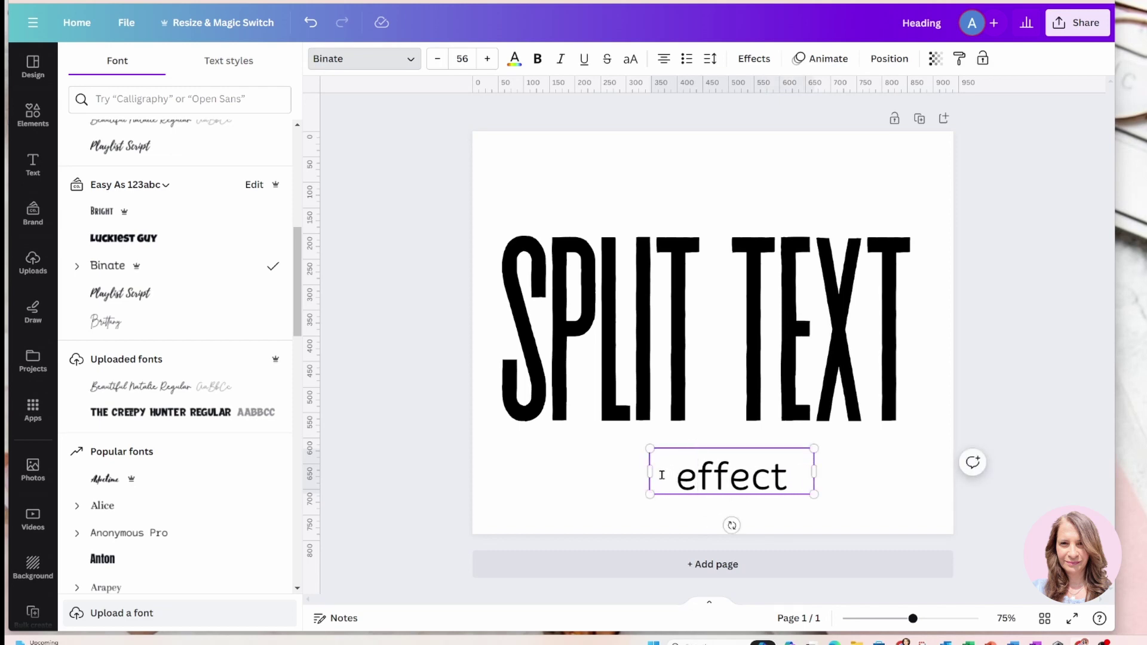
{"action": "left_click_drag", "start_coordinate": [649, 472], "coordinate": [600, 471]}
{"action": "left_click", "coordinate": [825, 505]}
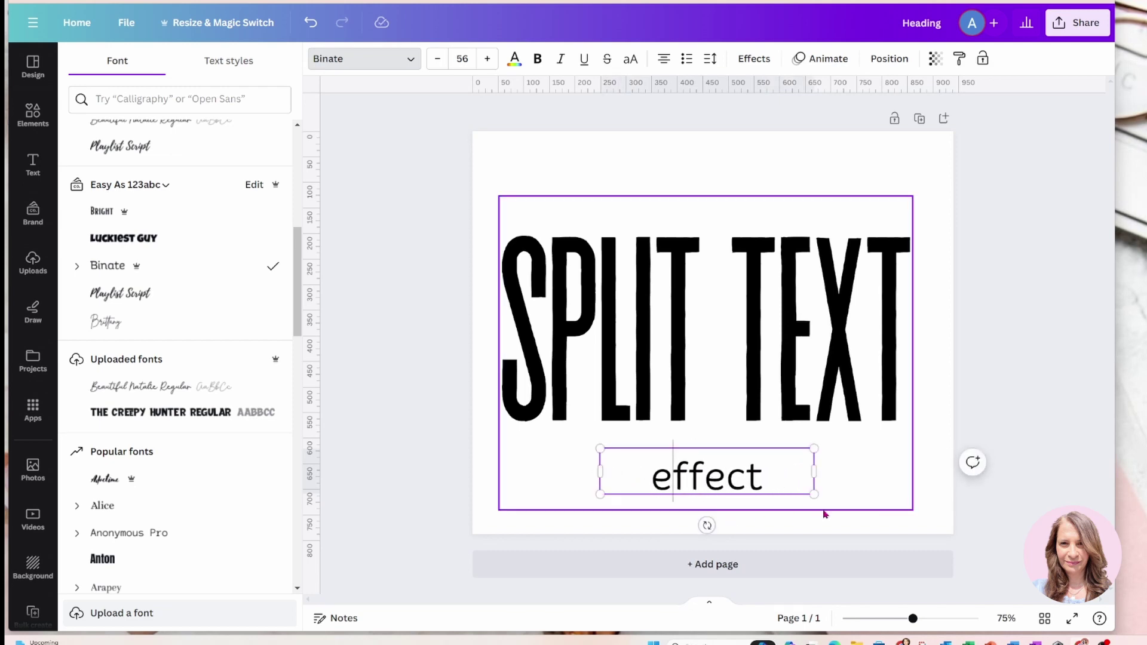
{"action": "left_click", "coordinate": [736, 483]}
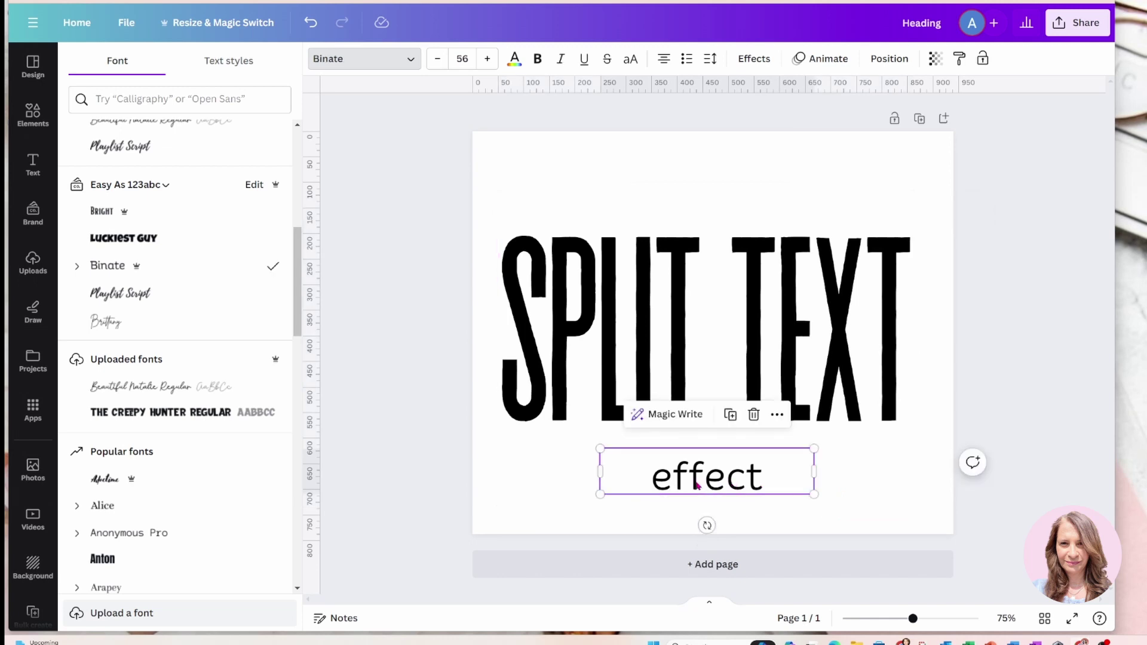
{"action": "left_click_drag", "start_coordinate": [697, 485], "coordinate": [702, 487]}
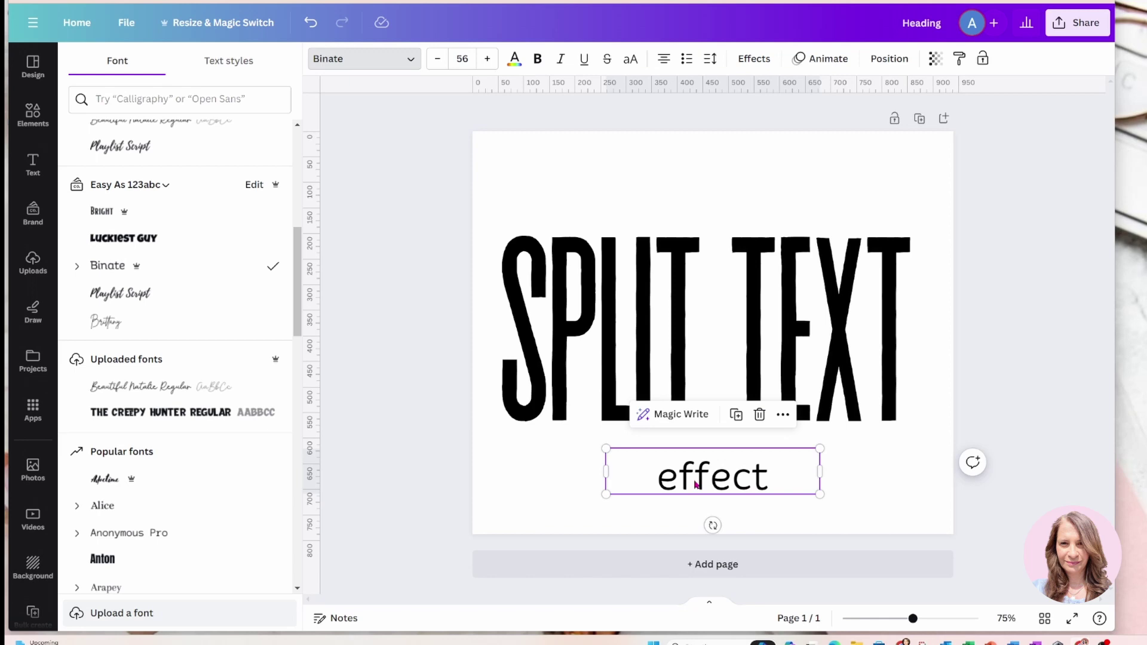
{"action": "left_click_drag", "start_coordinate": [821, 472], "coordinate": [916, 472]}
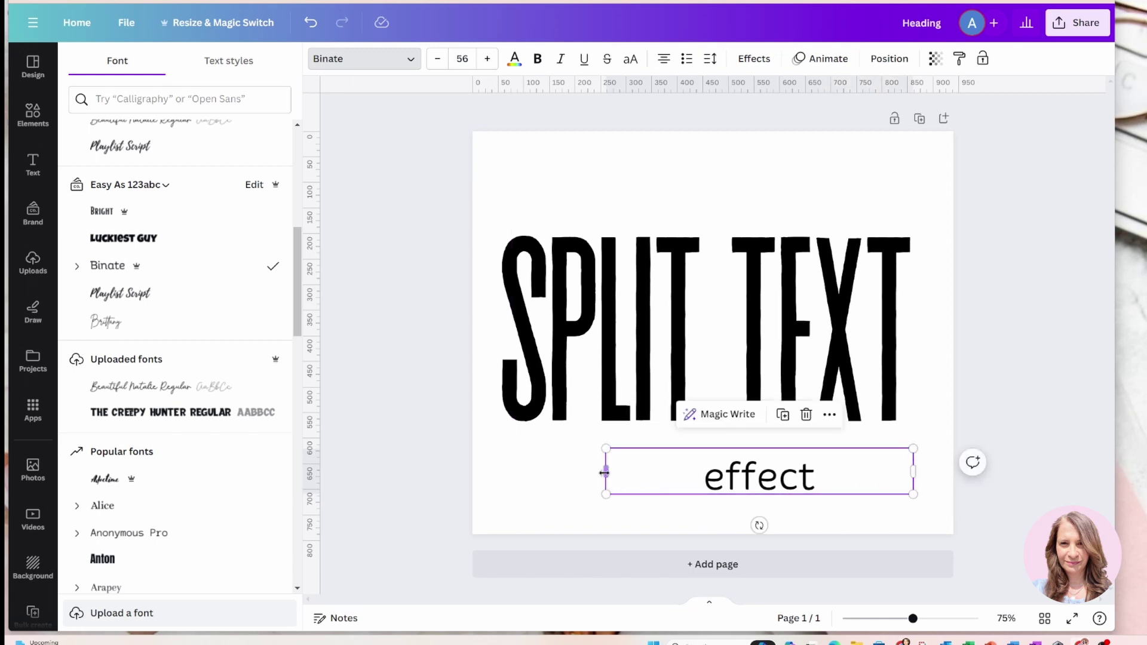
{"action": "left_click_drag", "start_coordinate": [606, 472], "coordinate": [500, 471]}
- Move 'effect' up into the middle of SPLIT TEXT
{"action": "left_click_drag", "start_coordinate": [729, 480], "coordinate": [729, 341]}
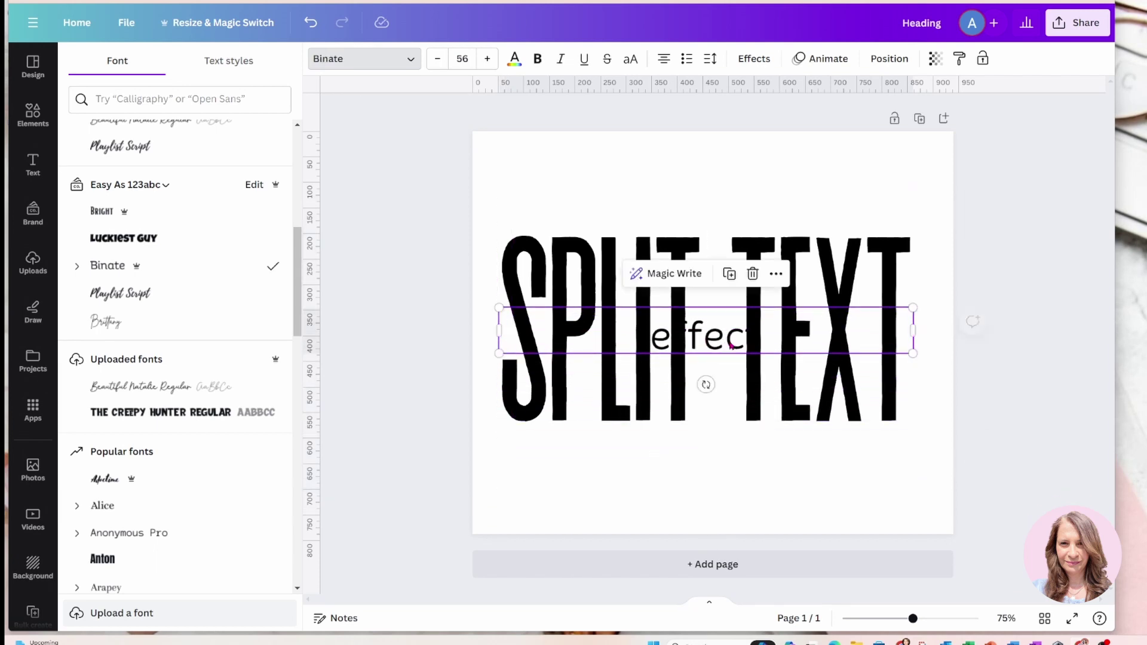
{"action": "left_click", "coordinate": [700, 475]}
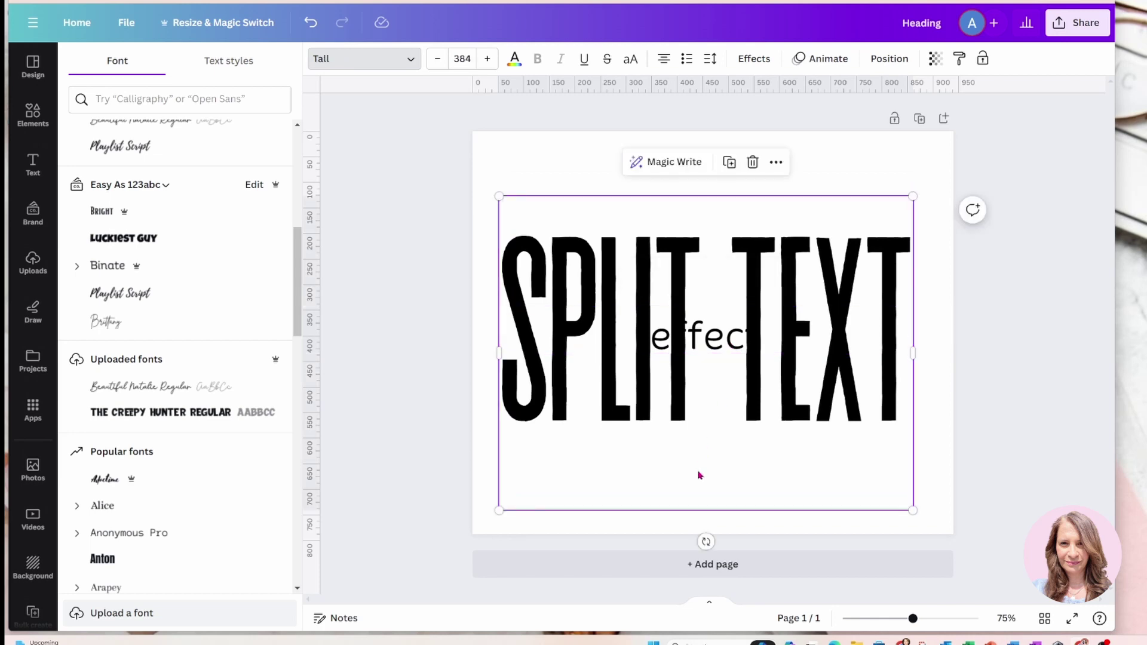
{"action": "left_click", "coordinate": [697, 348]}
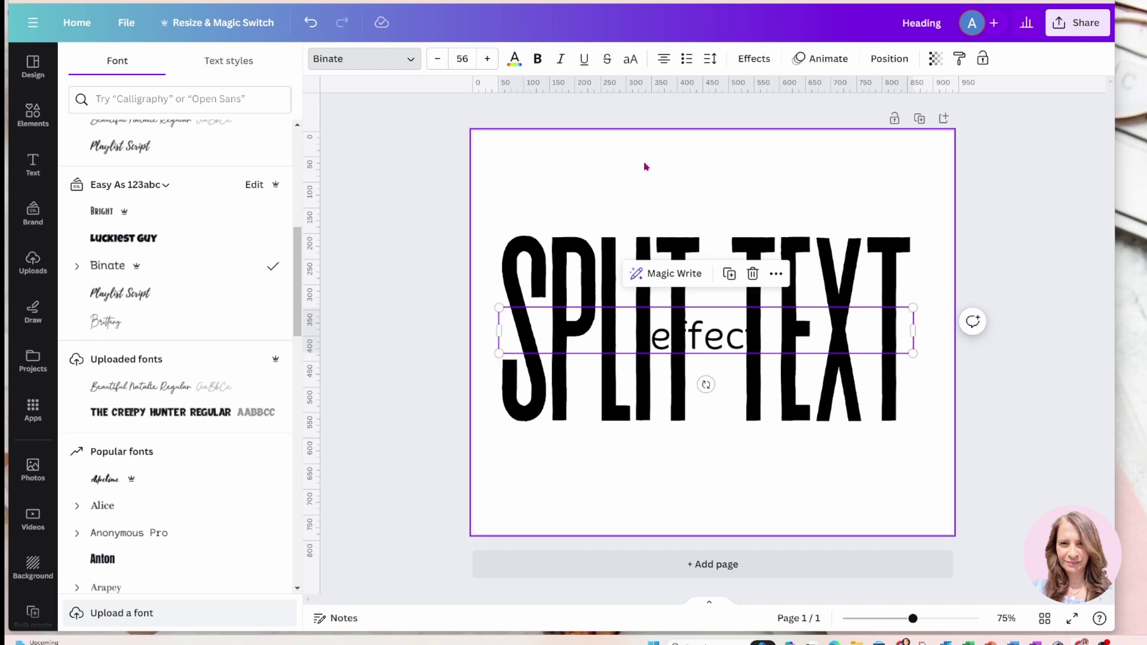
- Set the page background to Light blue from the default colours
{"action": "left_click", "coordinate": [611, 147]}
{"action": "left_click", "coordinate": [320, 58]}
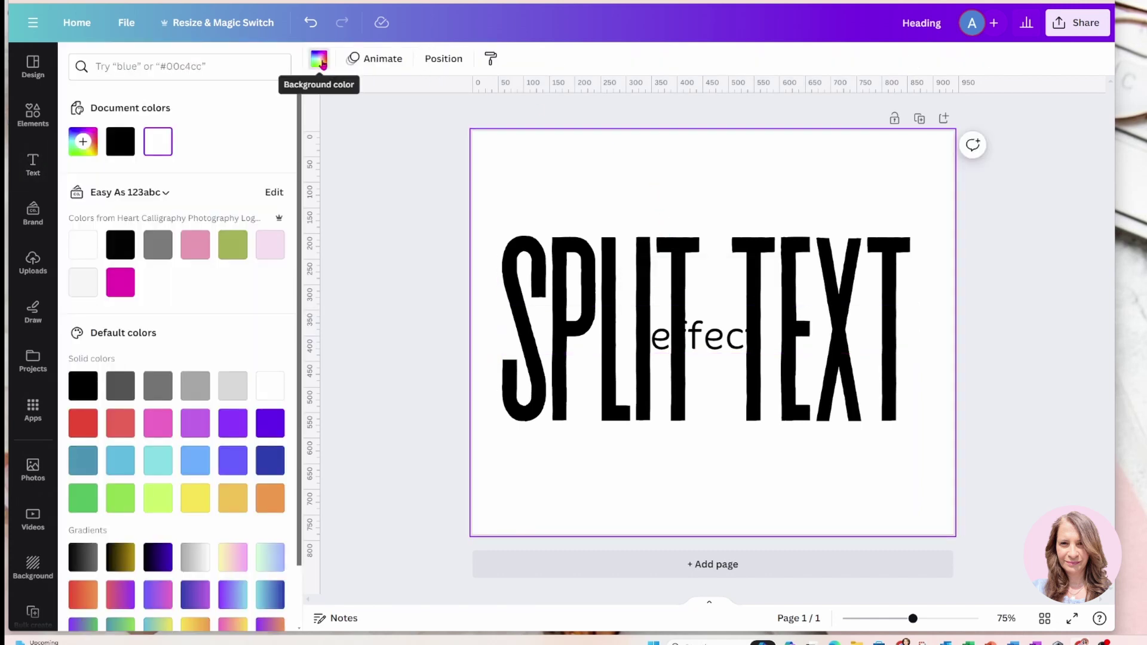
{"action": "scroll", "coordinate": [224, 444], "scroll_direction": "down", "scroll_amount": 1}
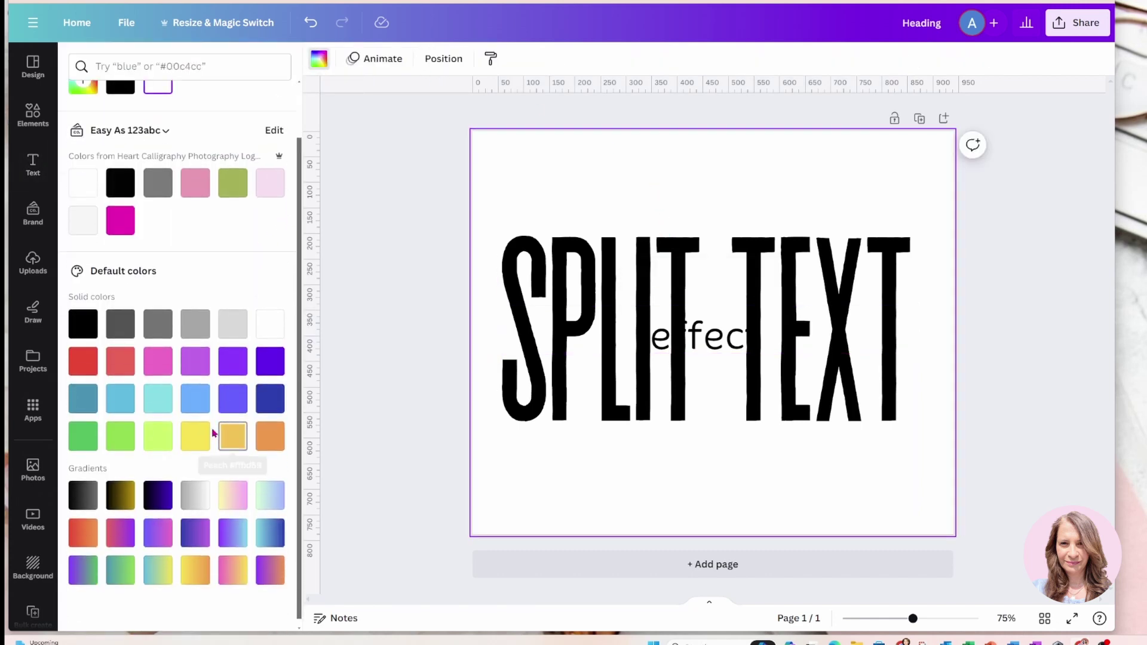
{"action": "left_click", "coordinate": [201, 404]}
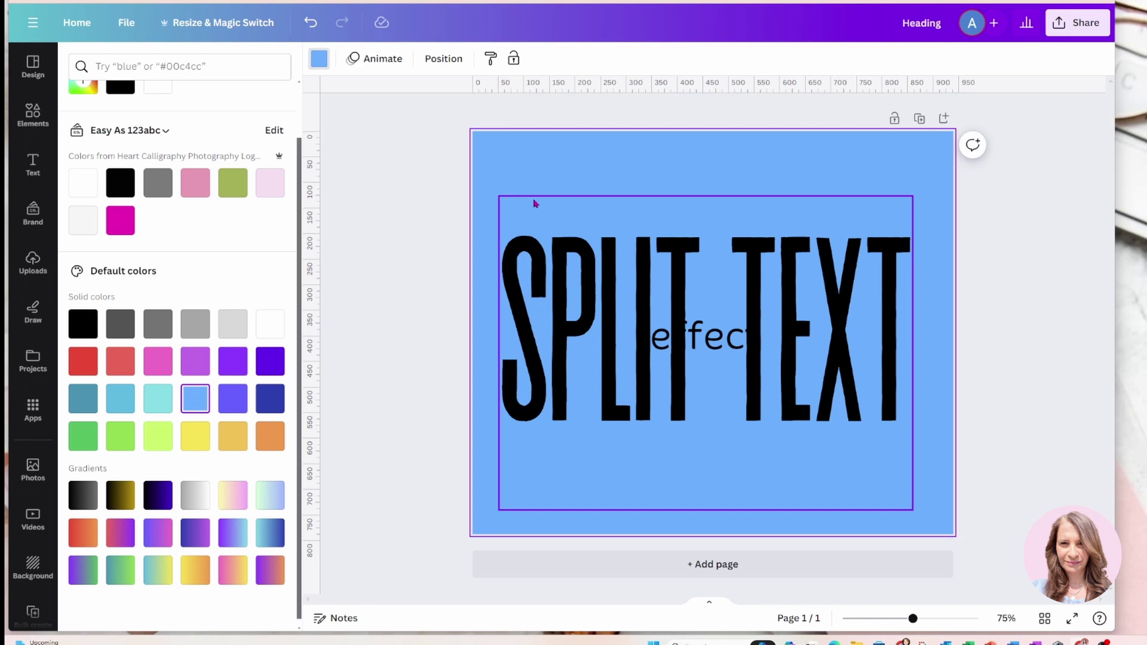
{"action": "left_click", "coordinate": [723, 338]}
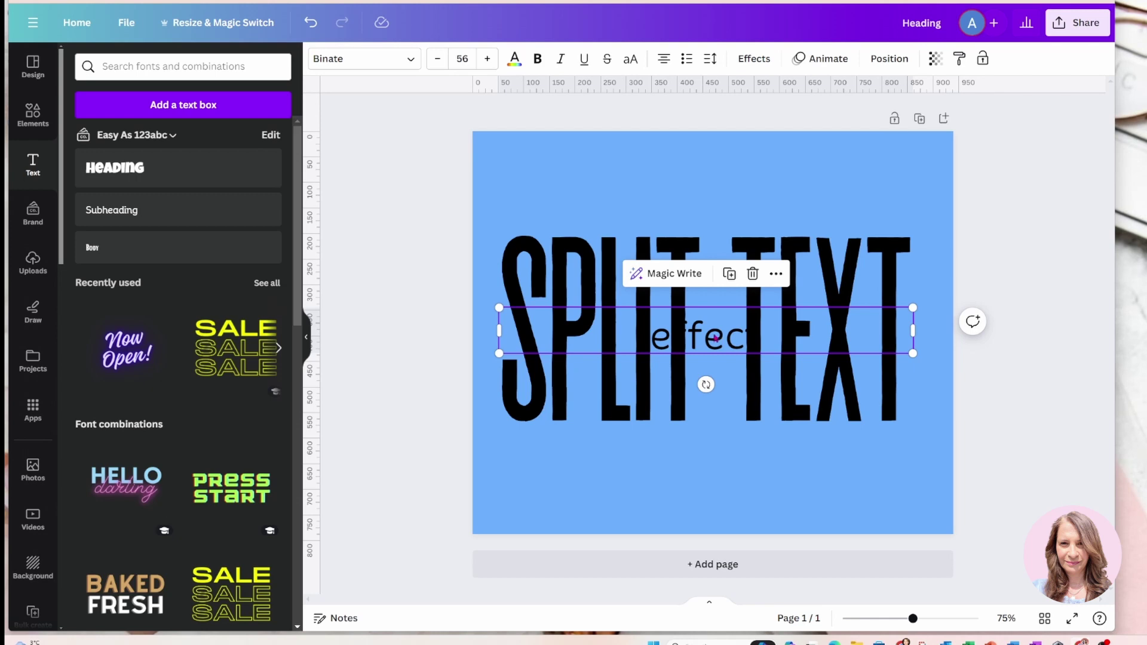
- Give 'effect' a light blue Background effect band with wider spread
{"action": "left_click", "coordinate": [754, 62]}
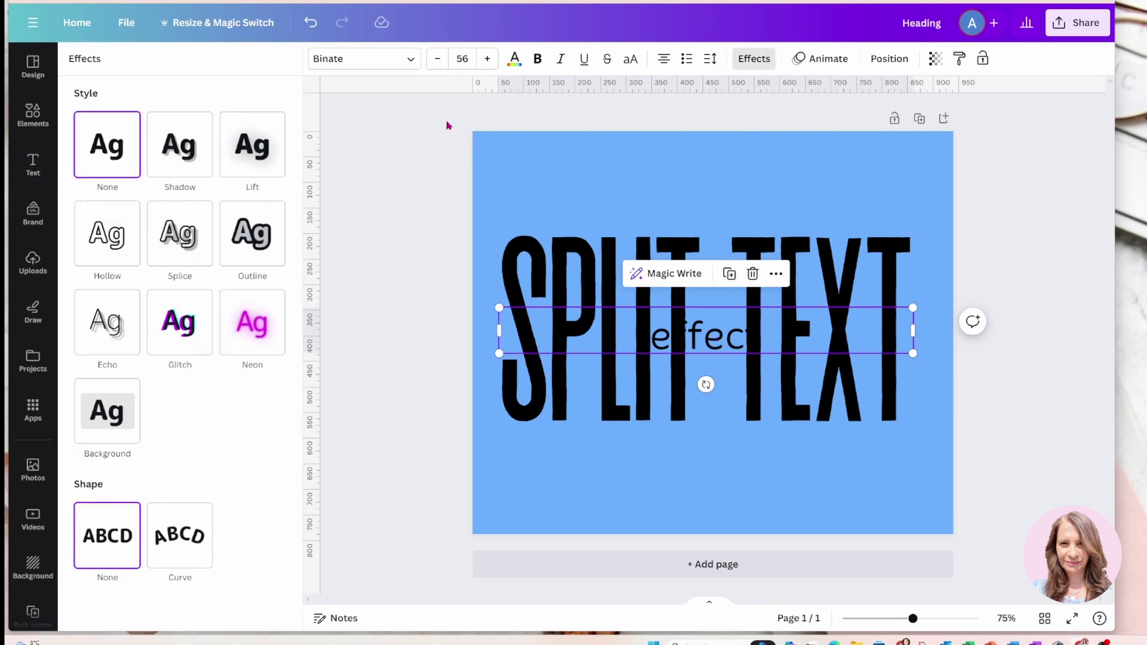
{"action": "left_click", "coordinate": [109, 433]}
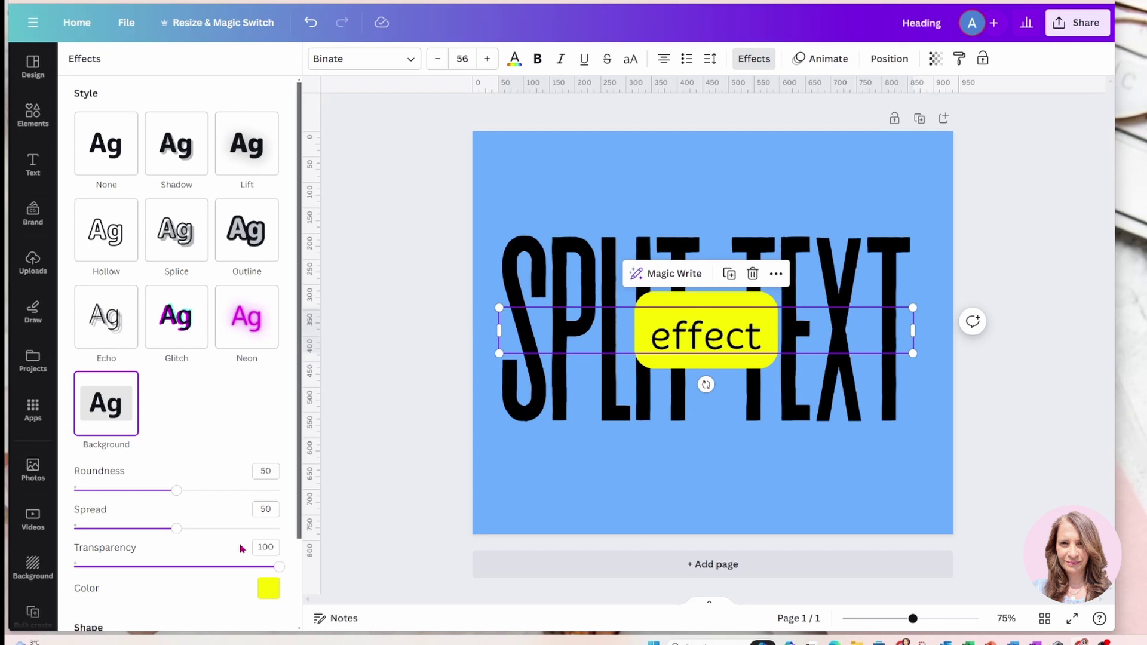
{"action": "left_click", "coordinate": [268, 589]}
{"action": "scroll", "coordinate": [180, 478], "scroll_direction": "down", "scroll_amount": 3}
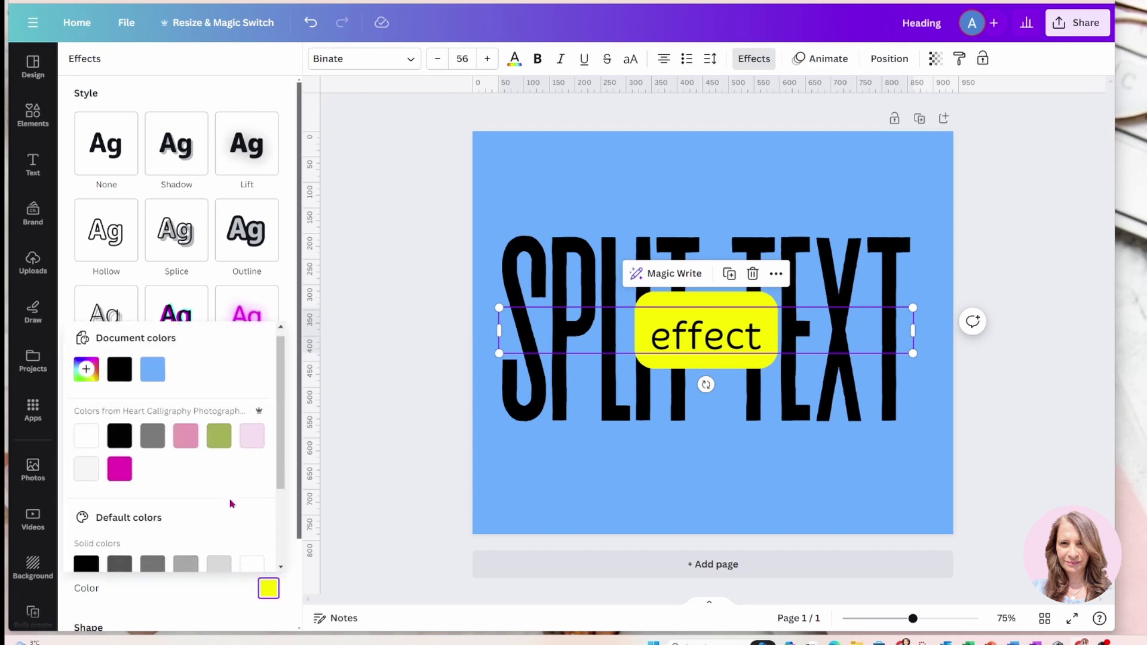
{"action": "left_click", "coordinate": [187, 522]}
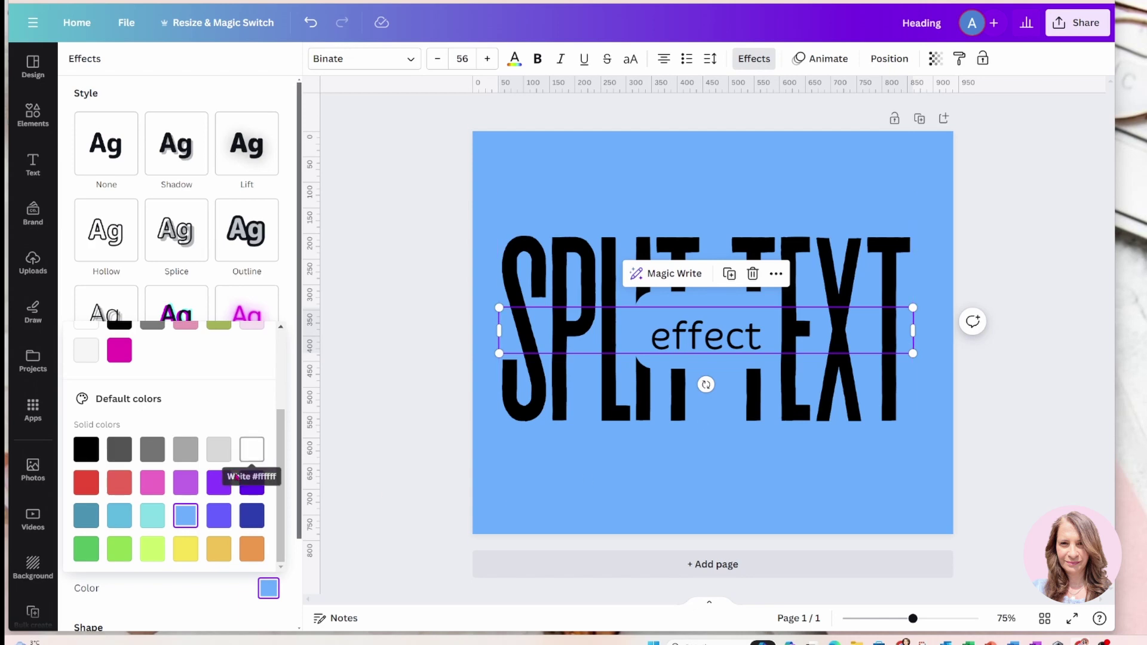
{"action": "left_click", "coordinate": [203, 589]}
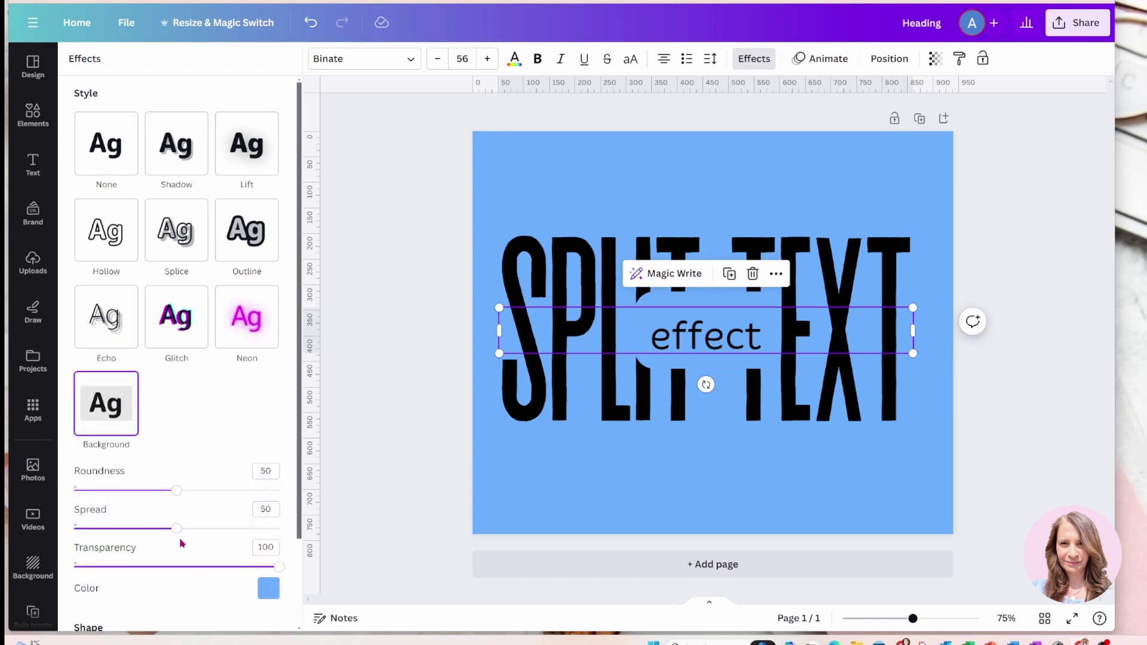
{"action": "left_click_drag", "start_coordinate": [177, 531], "coordinate": [294, 531]}
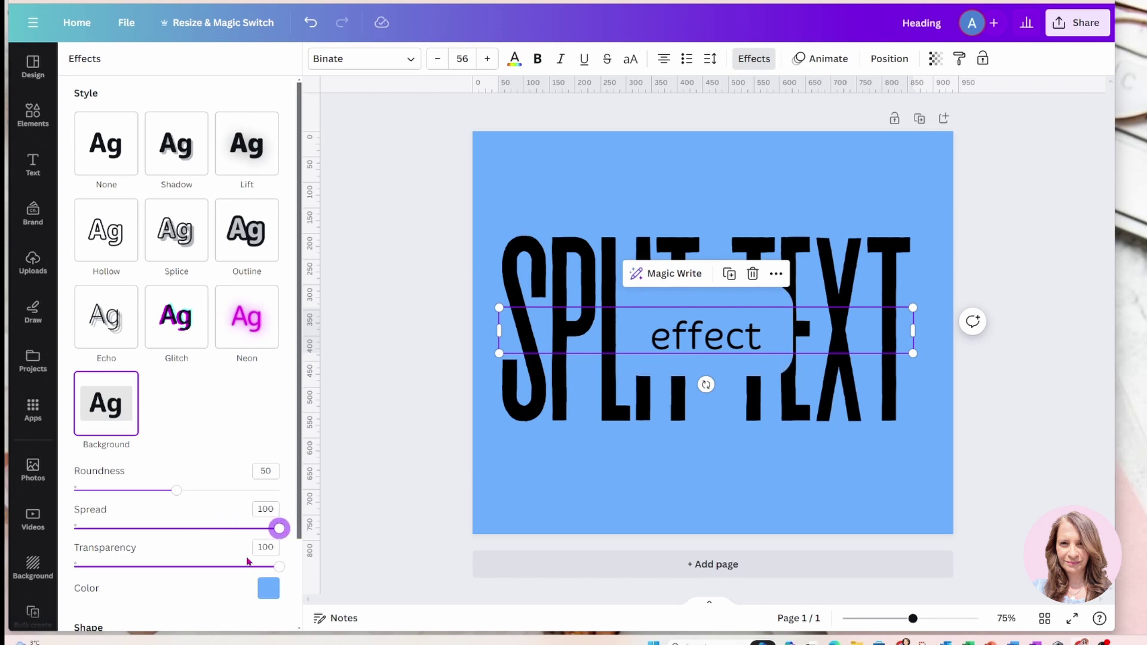
{"action": "scroll", "coordinate": [294, 531], "scroll_direction": "down", "scroll_amount": 1}
- Test and undo a band on SPLIT TEXT, then square off effect's band corners
{"action": "left_click", "coordinate": [748, 493]}
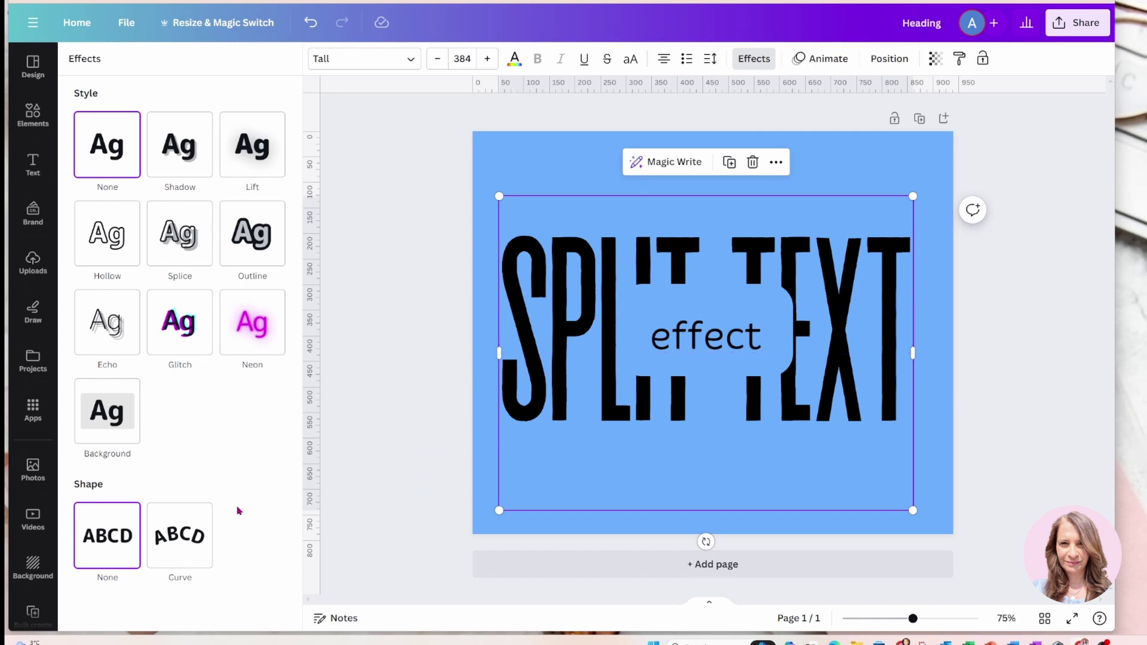
{"action": "left_click", "coordinate": [110, 420]}
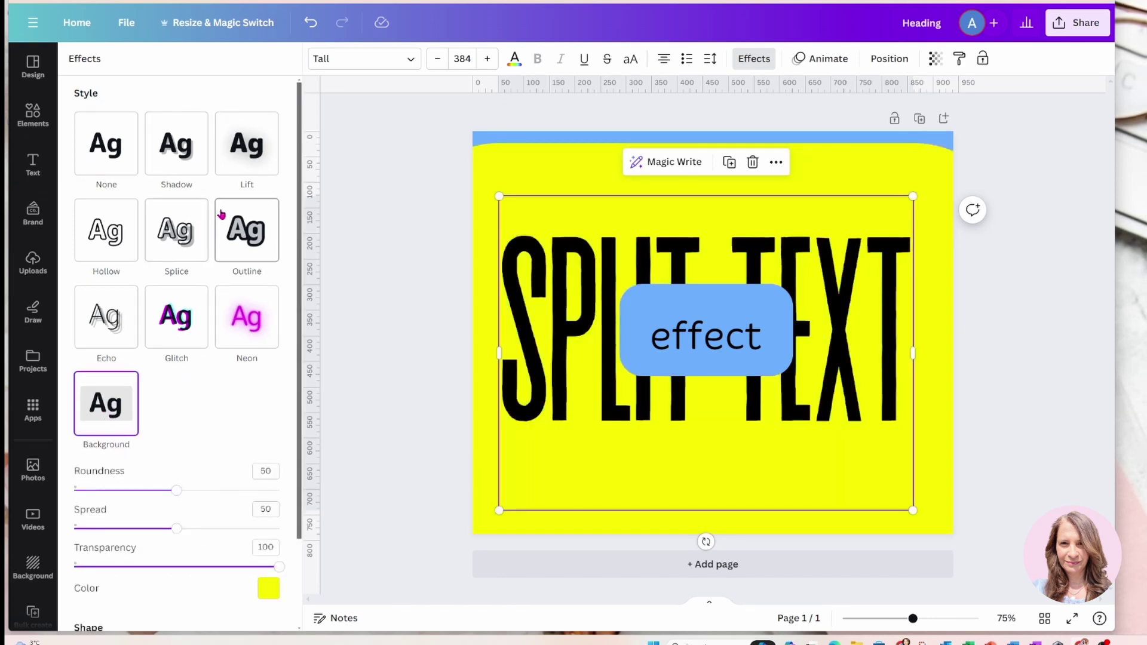
{"action": "left_click", "coordinate": [310, 22]}
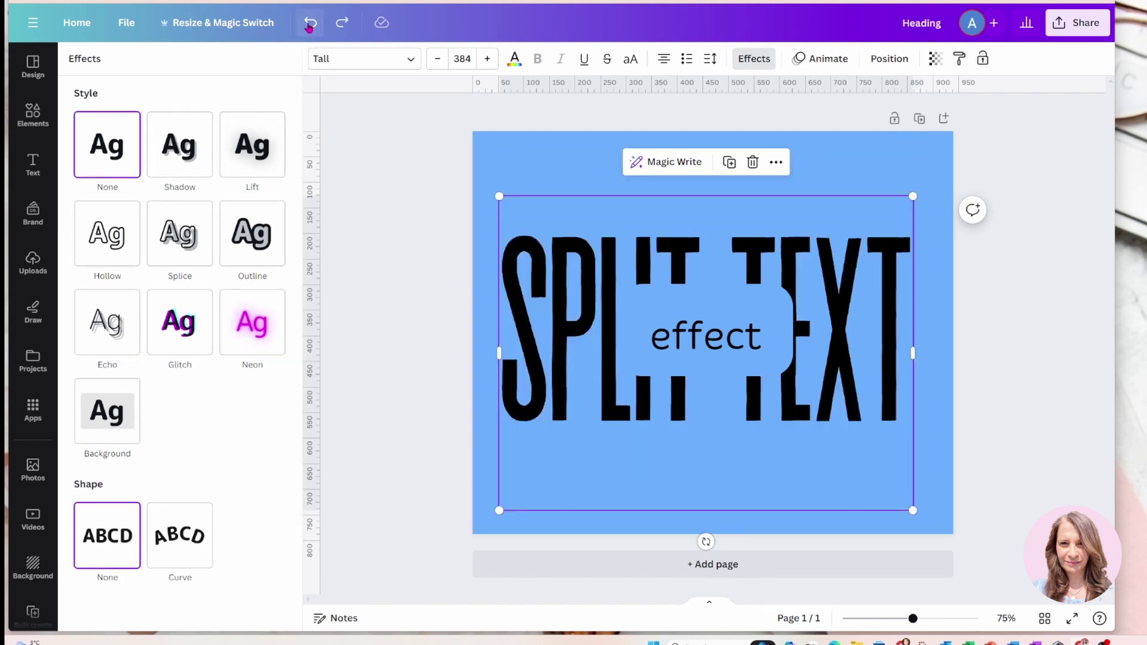
{"action": "left_click", "coordinate": [718, 350]}
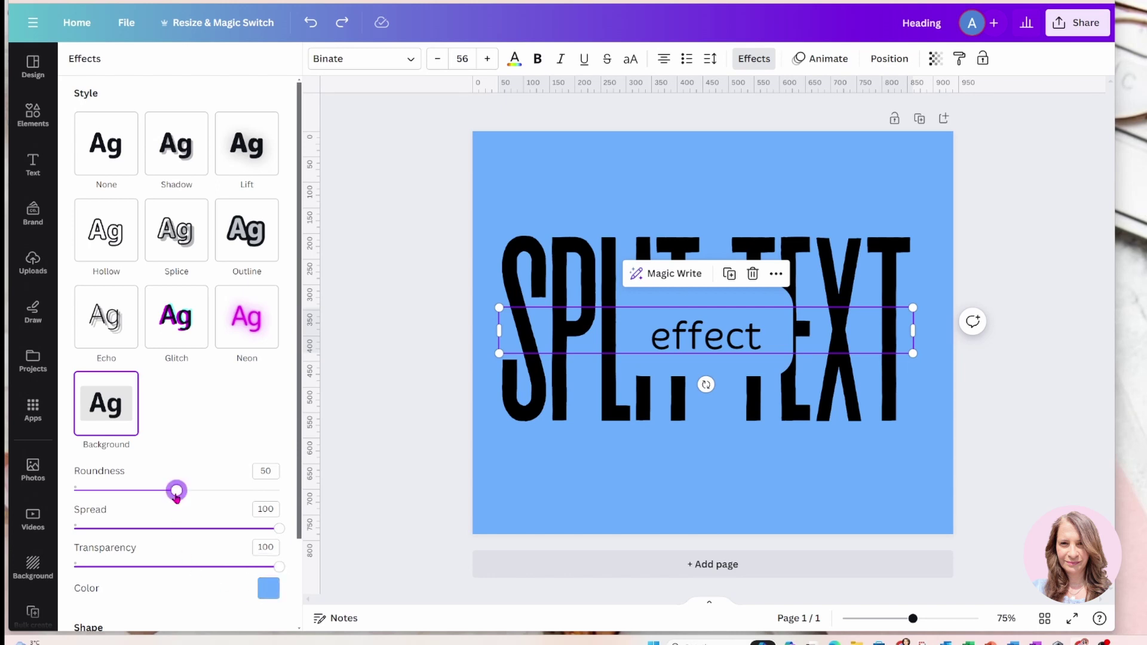
{"action": "left_click_drag", "start_coordinate": [176, 496], "coordinate": [73, 490]}
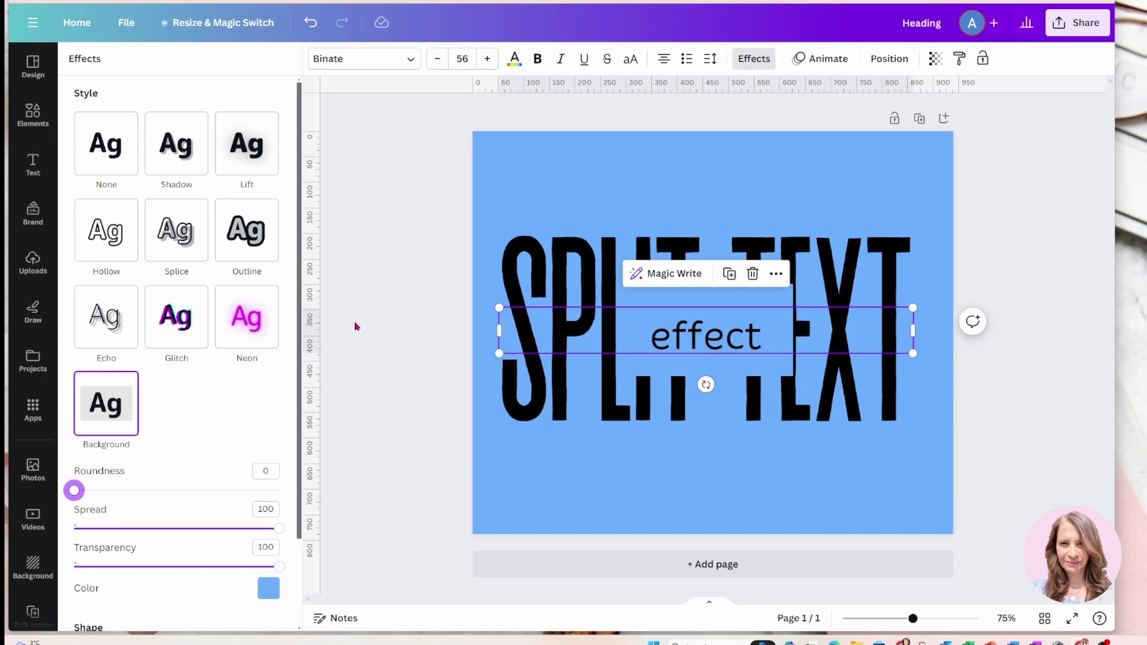
- Retry and undo SPLIT TEXT's band, then set effect's text effect back to None
{"action": "left_click", "coordinate": [645, 182]}
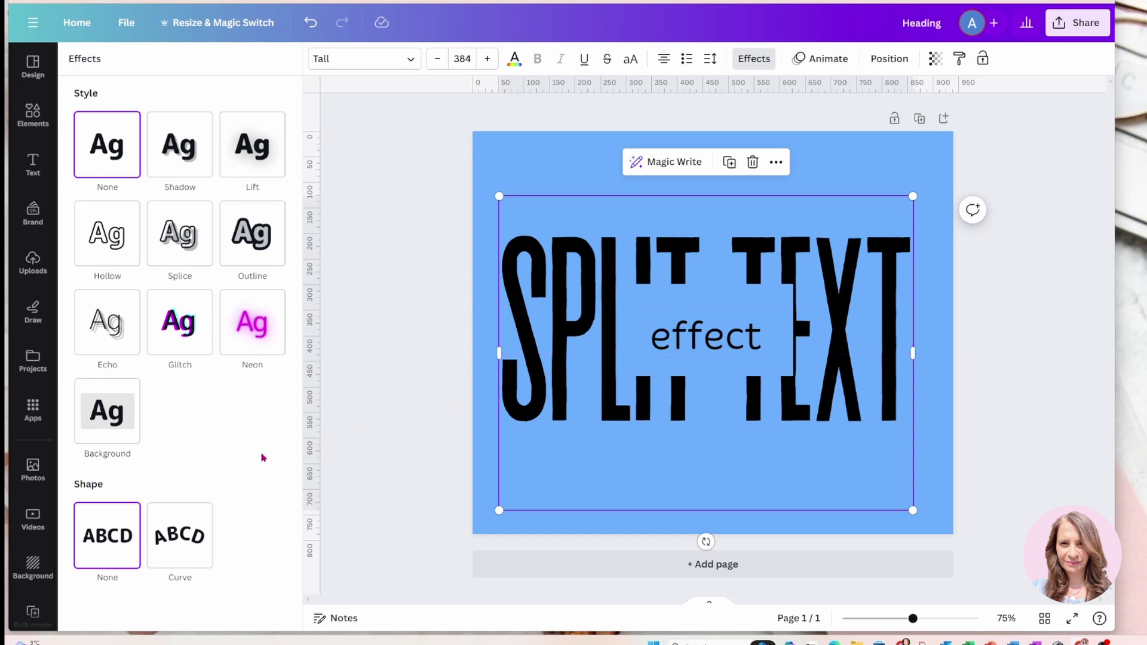
{"action": "left_click", "coordinate": [113, 417]}
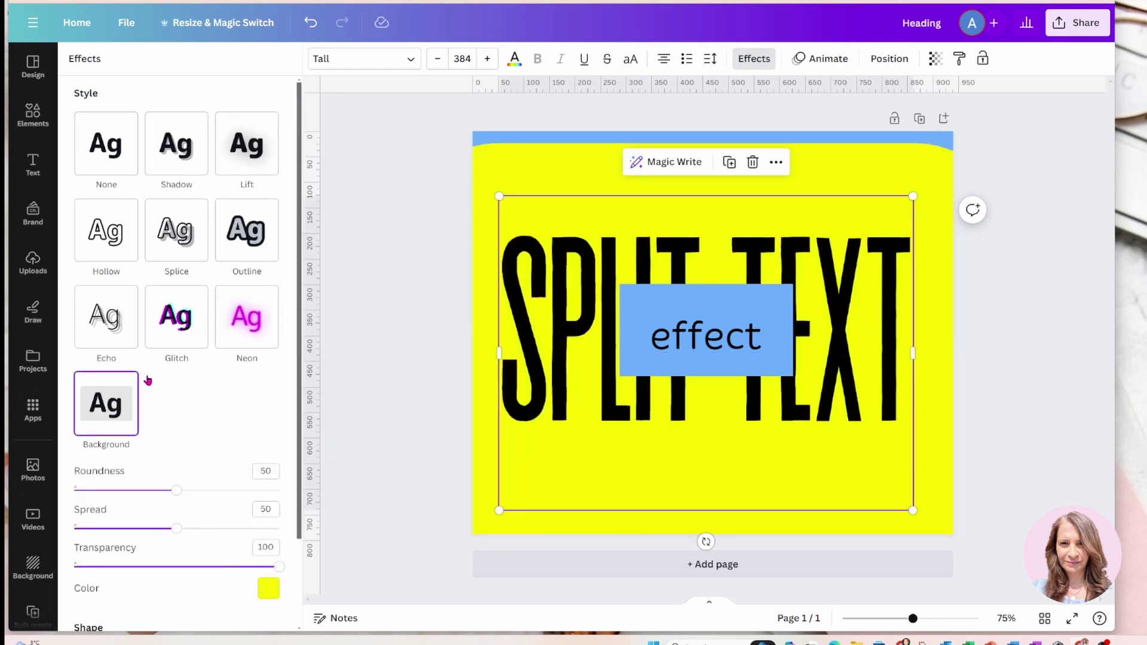
{"action": "left_click", "coordinate": [310, 22]}
{"action": "left_click", "coordinate": [696, 336]}
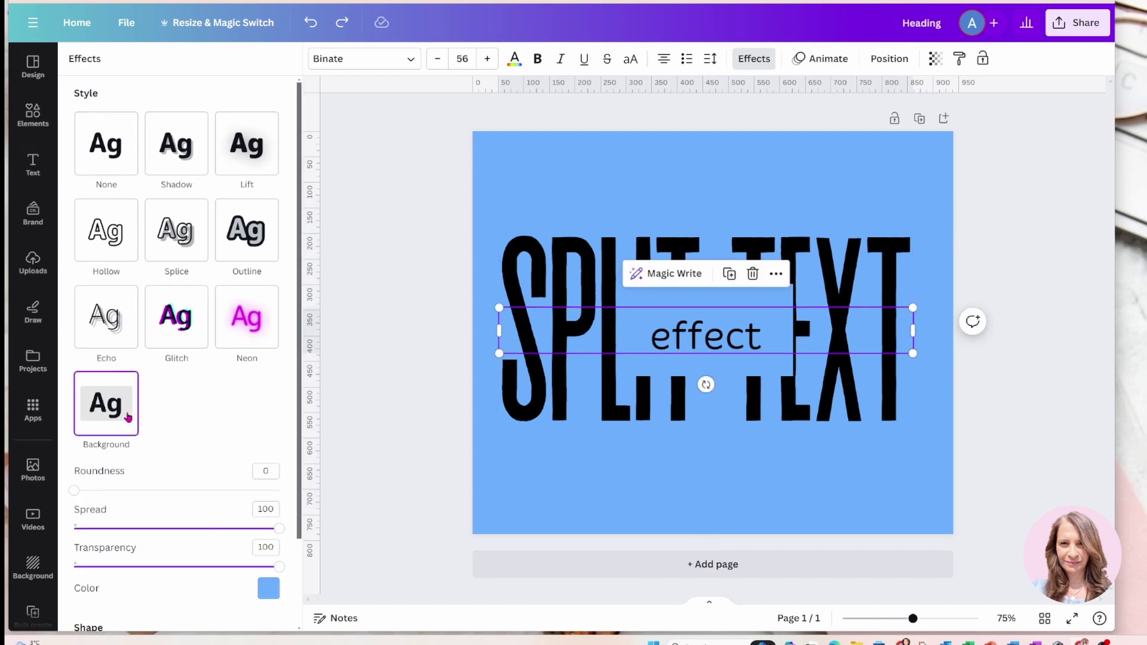
{"action": "left_click", "coordinate": [106, 416]}
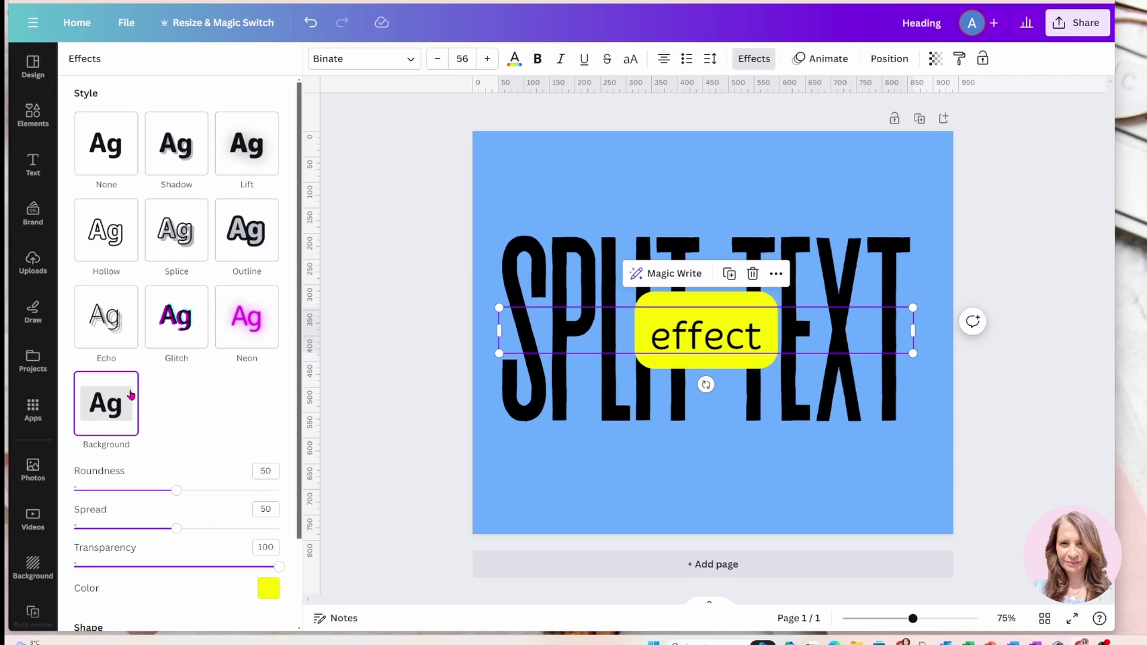
{"action": "left_click", "coordinate": [110, 170]}
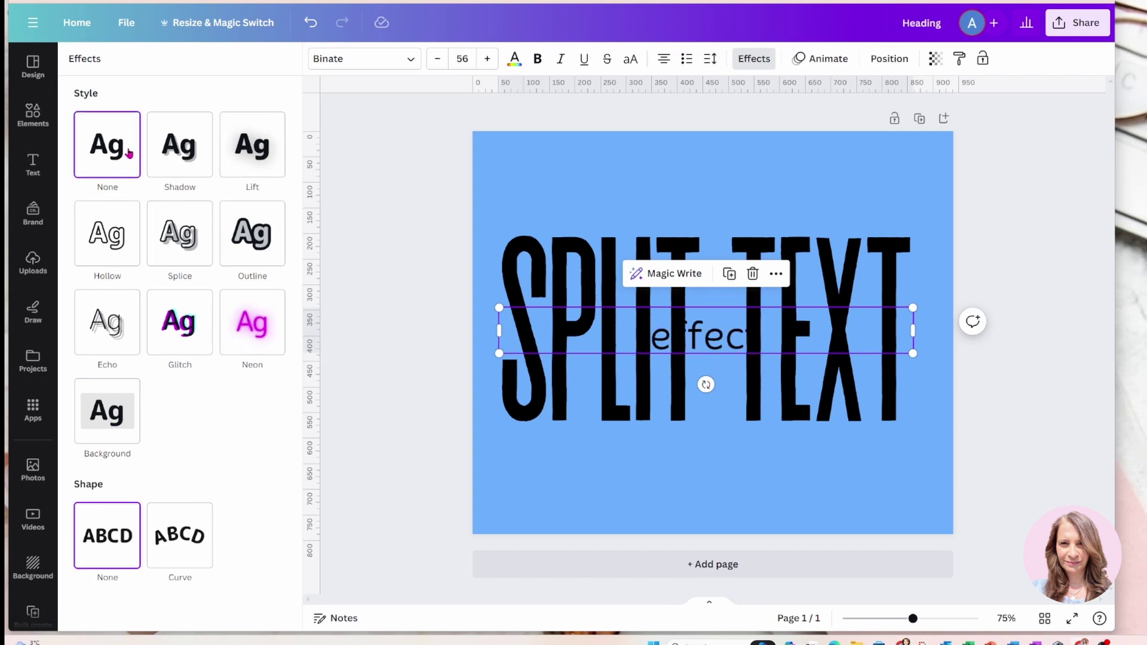
- Add a square shape over 'effect' and colour it Light blue #38b6ff
{"action": "left_click", "coordinate": [563, 180]}
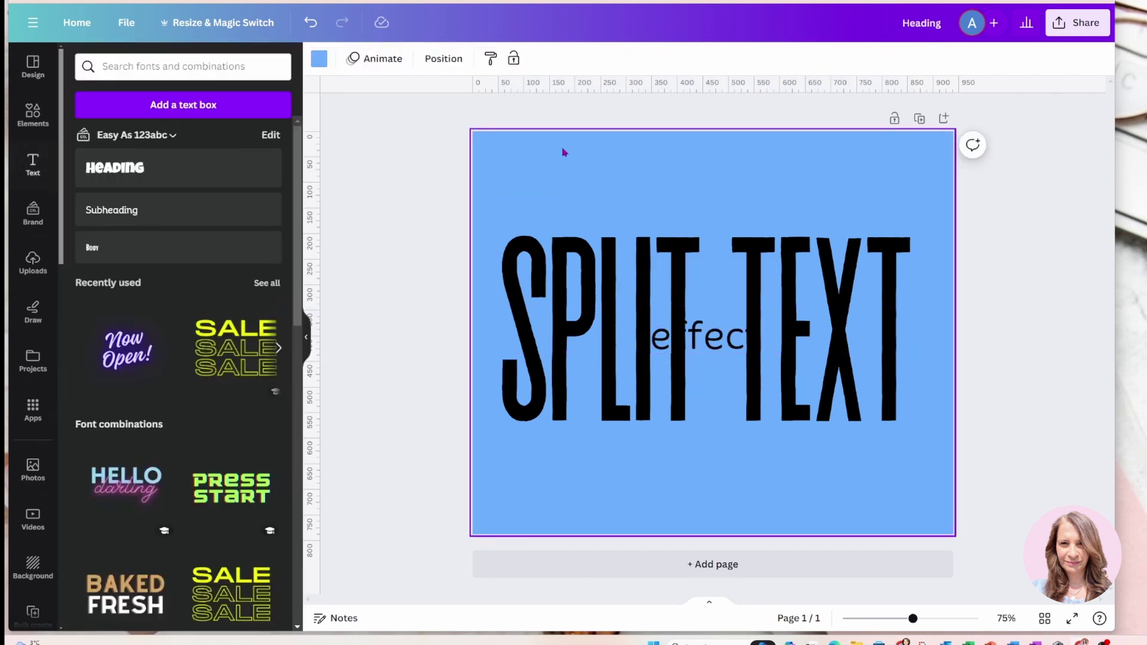
{"action": "left_click", "coordinate": [32, 119]}
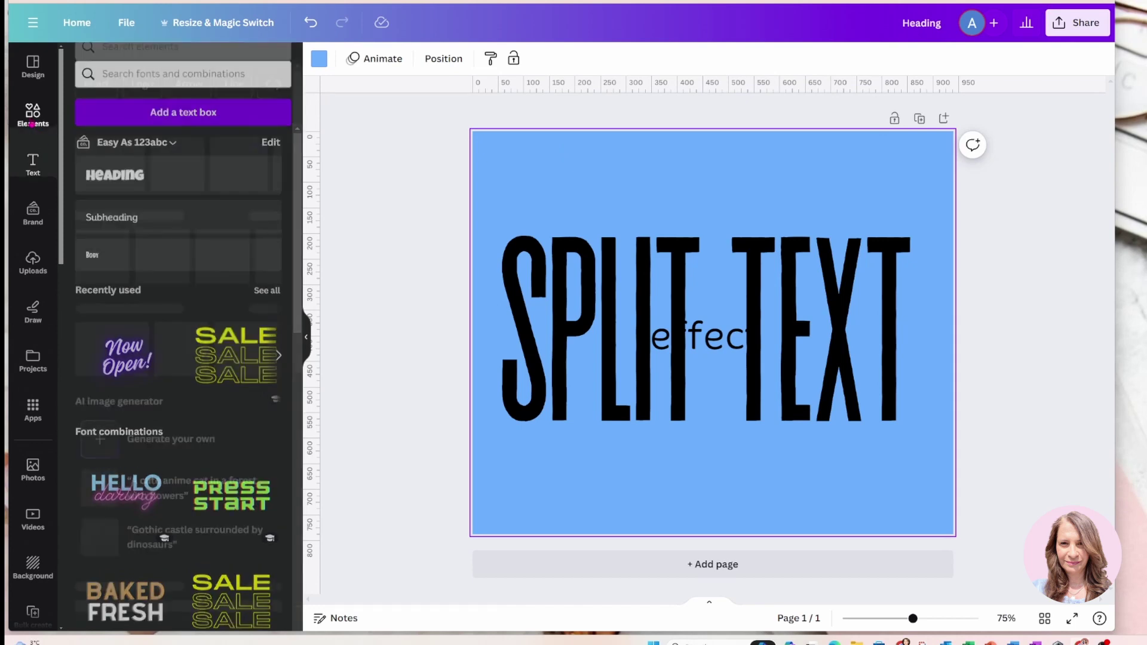
{"action": "left_click", "coordinate": [78, 263]}
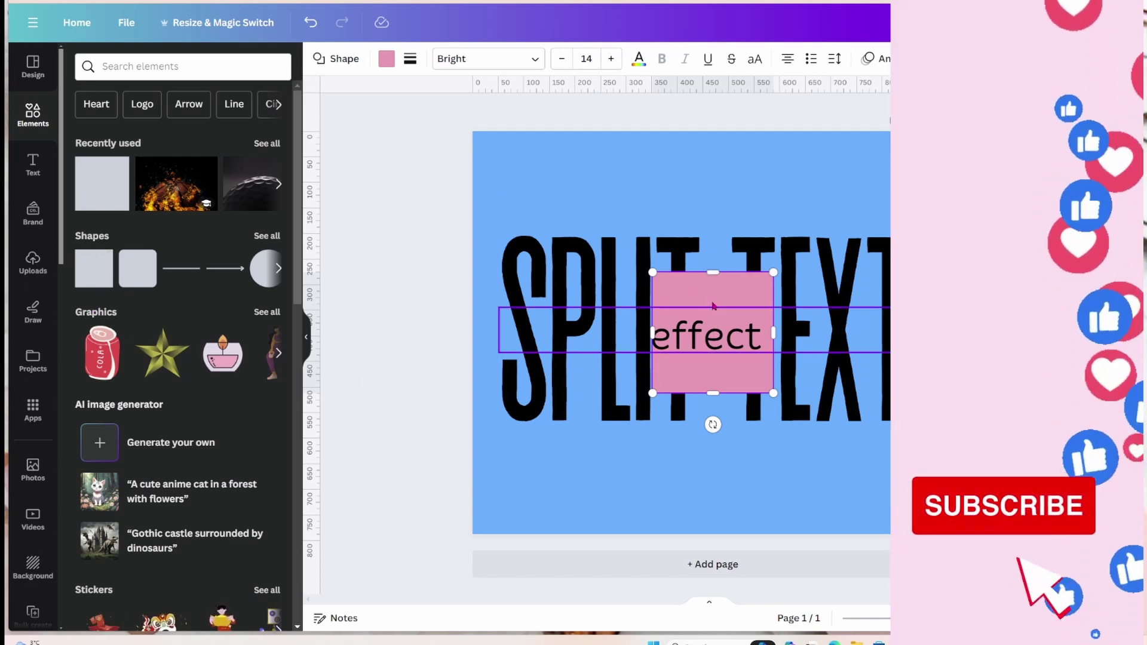
{"action": "left_click", "coordinate": [386, 60]}
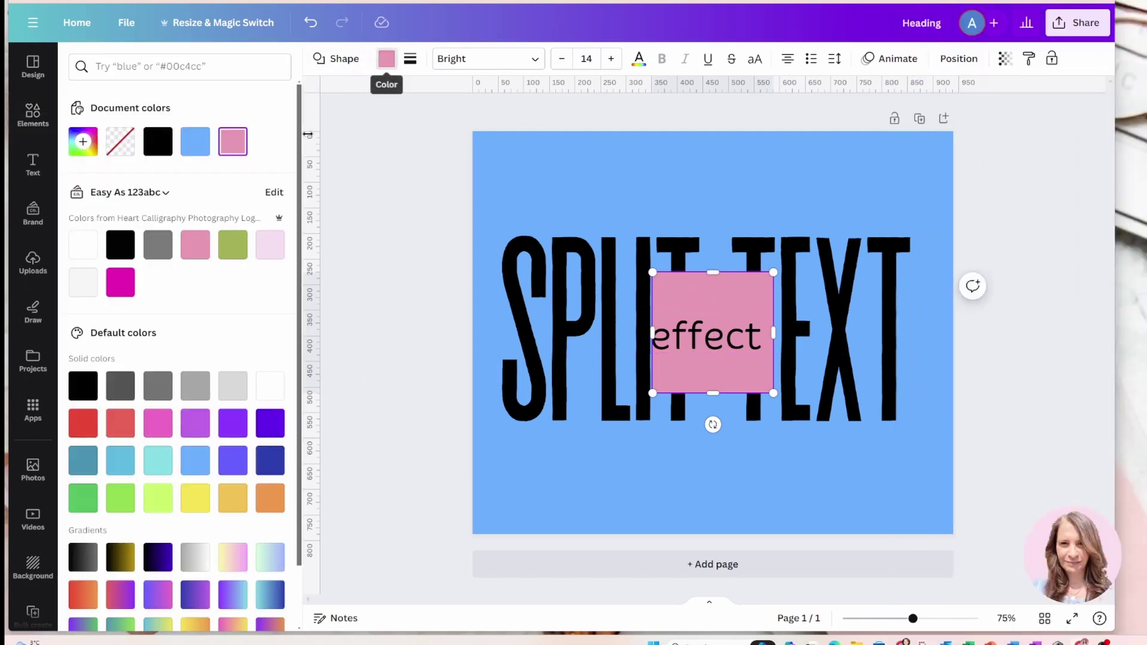
{"action": "left_click", "coordinate": [195, 465]}
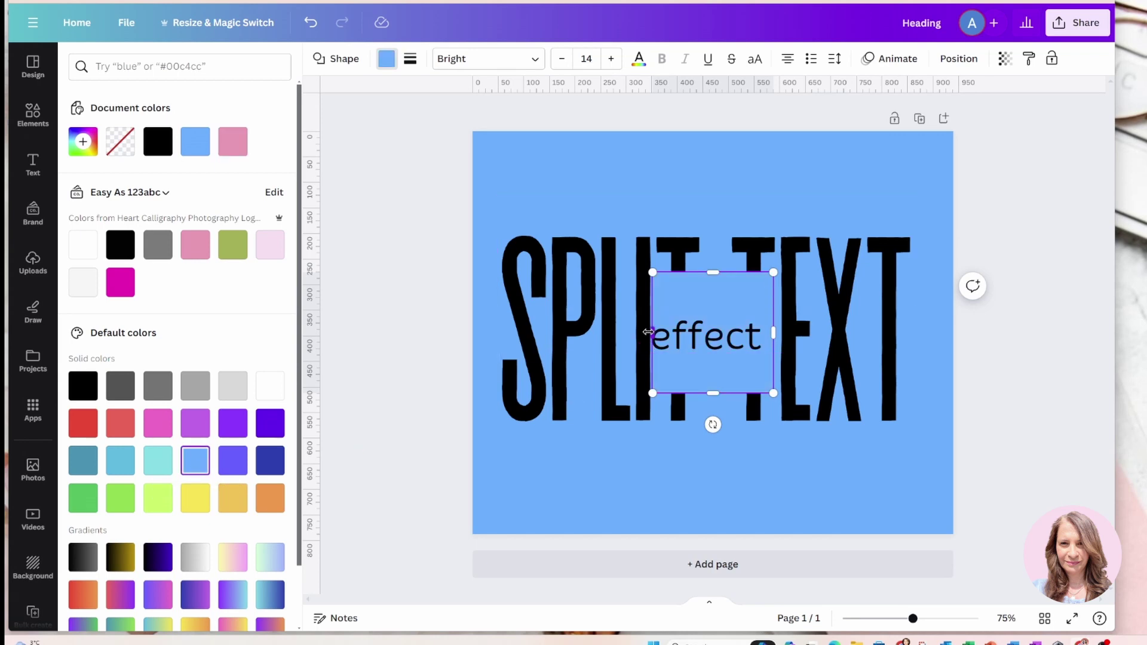
- Stretch the square across SPLIT TEXT's width and flatten it into a thin band
{"action": "left_click_drag", "start_coordinate": [652, 332], "coordinate": [499, 333]}
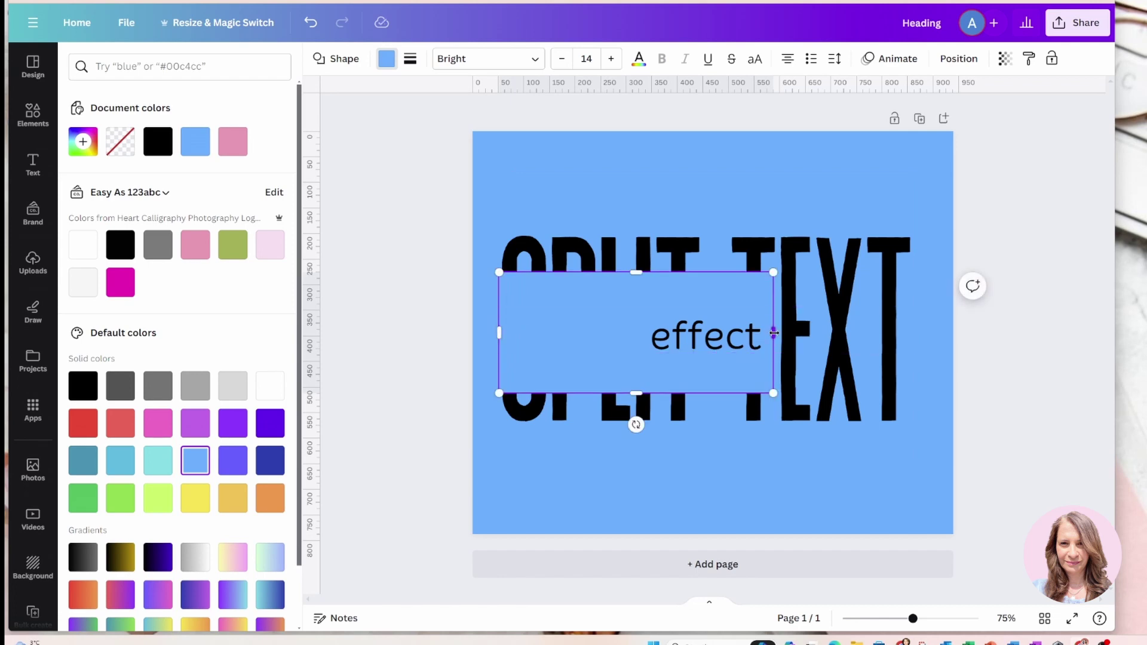
{"action": "left_click_drag", "start_coordinate": [773, 333], "coordinate": [913, 333]}
{"action": "left_click_drag", "start_coordinate": [706, 273], "coordinate": [710, 317]}
{"action": "left_click_drag", "start_coordinate": [706, 393], "coordinate": [709, 360]}
{"action": "left_click", "coordinate": [671, 483]}
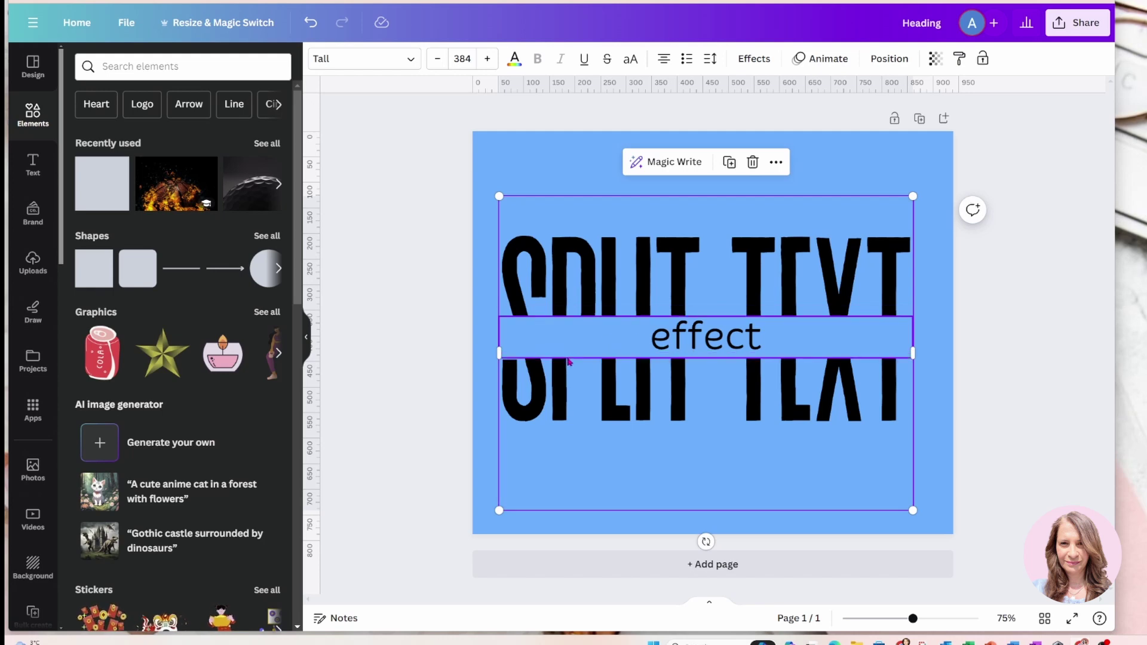
- Lower the band's transparency to about 79 so the letters faintly show through
{"action": "left_click", "coordinate": [567, 356]}
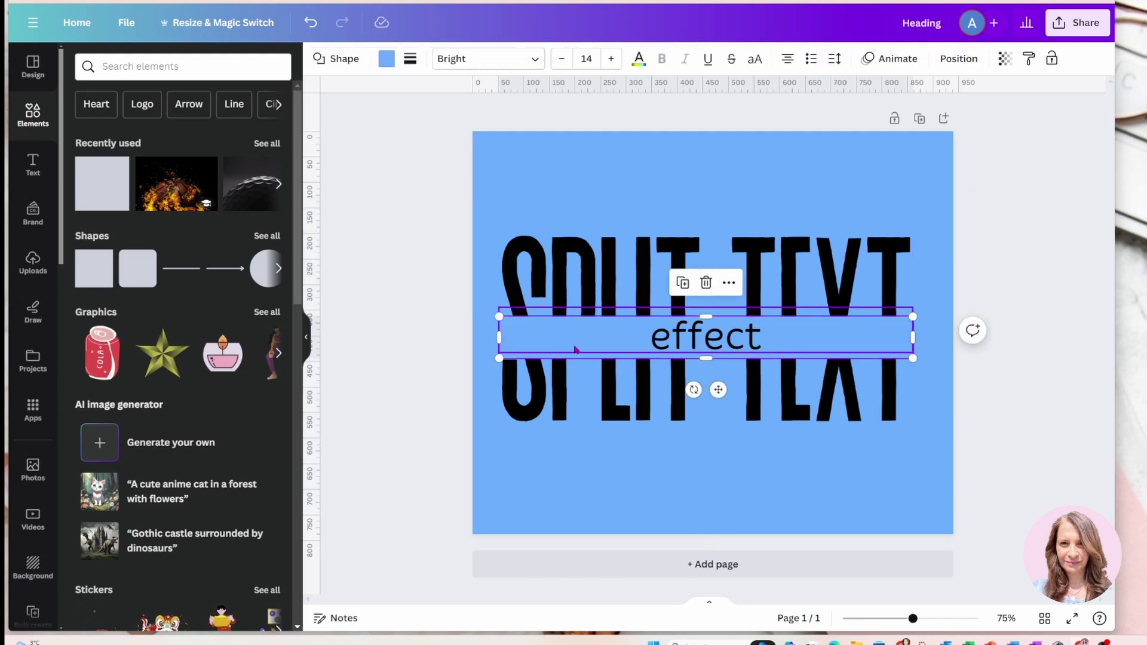
{"action": "left_click", "coordinate": [578, 343]}
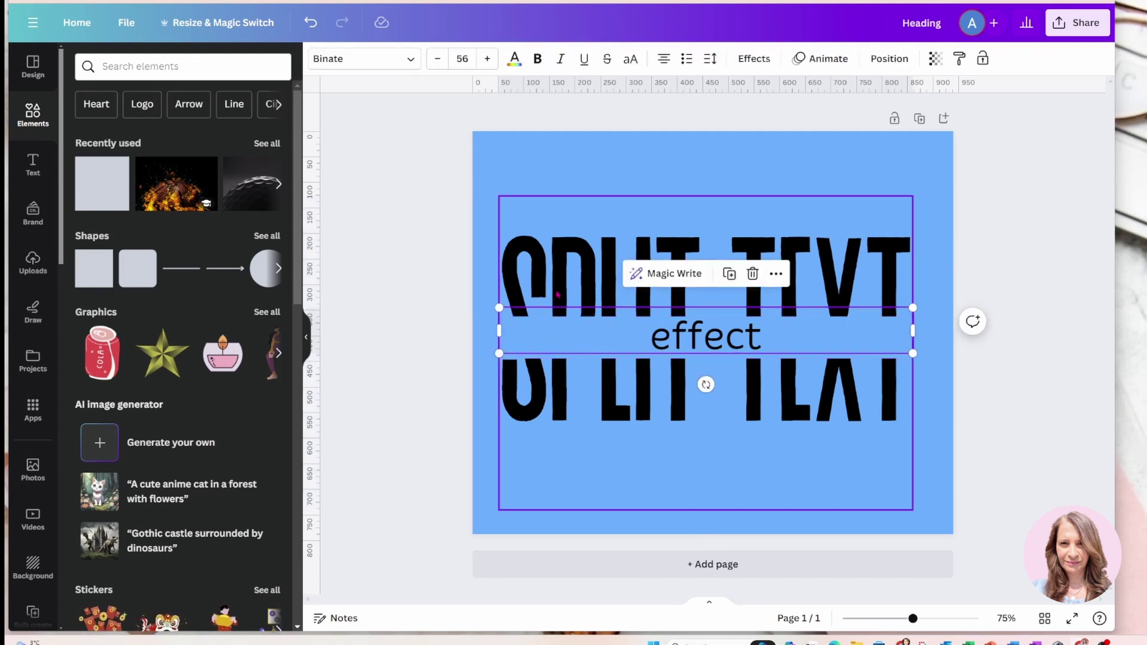
{"action": "left_click", "coordinate": [554, 358]}
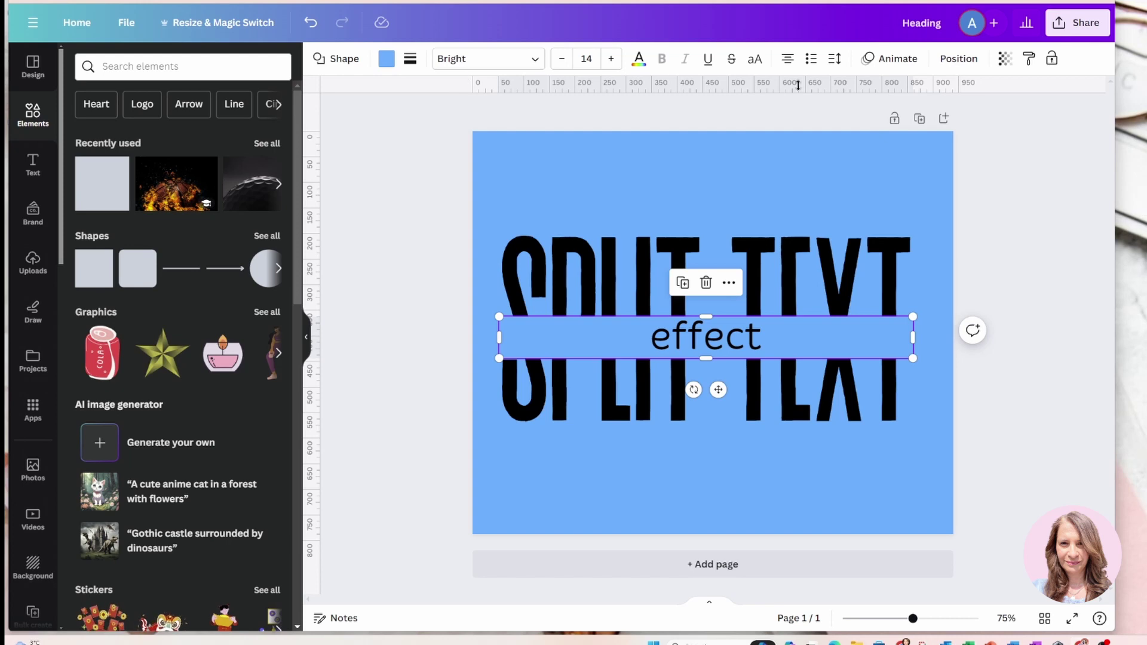
{"action": "left_click", "coordinate": [1005, 59]}
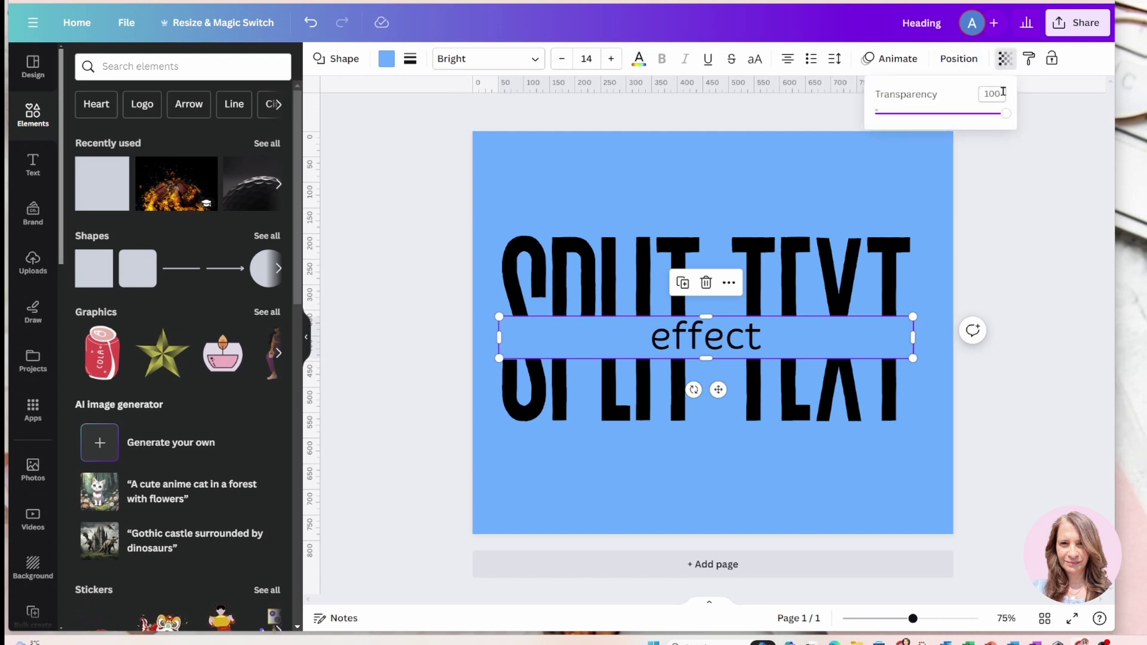
{"action": "left_click_drag", "start_coordinate": [1006, 114], "coordinate": [979, 113]}
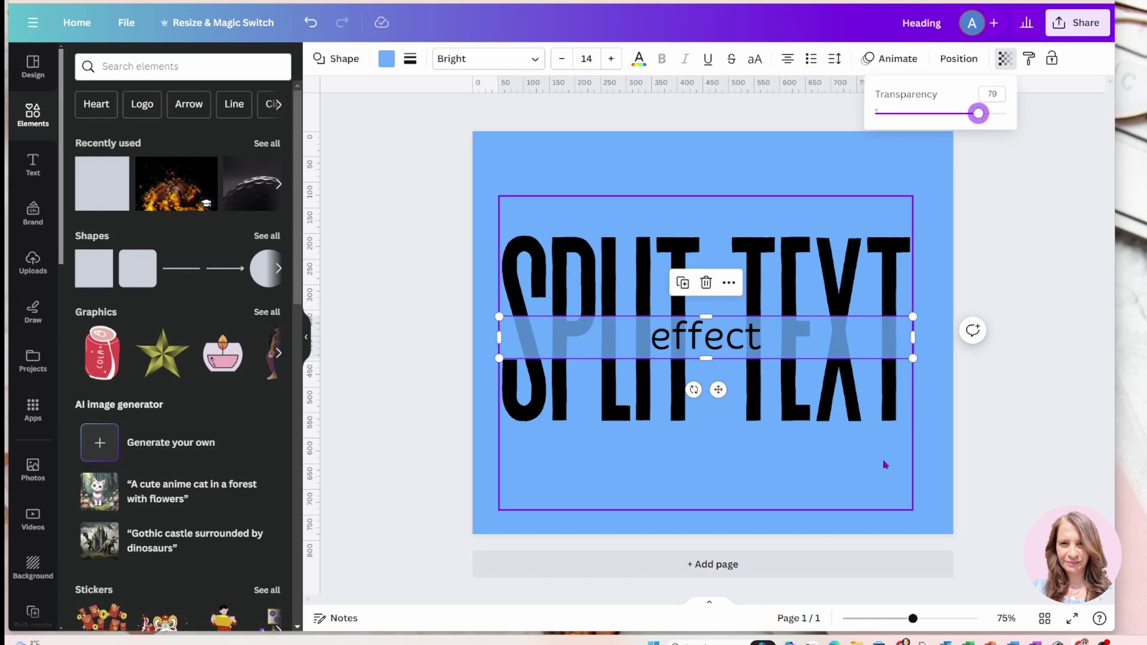
{"action": "left_click", "coordinate": [924, 467]}
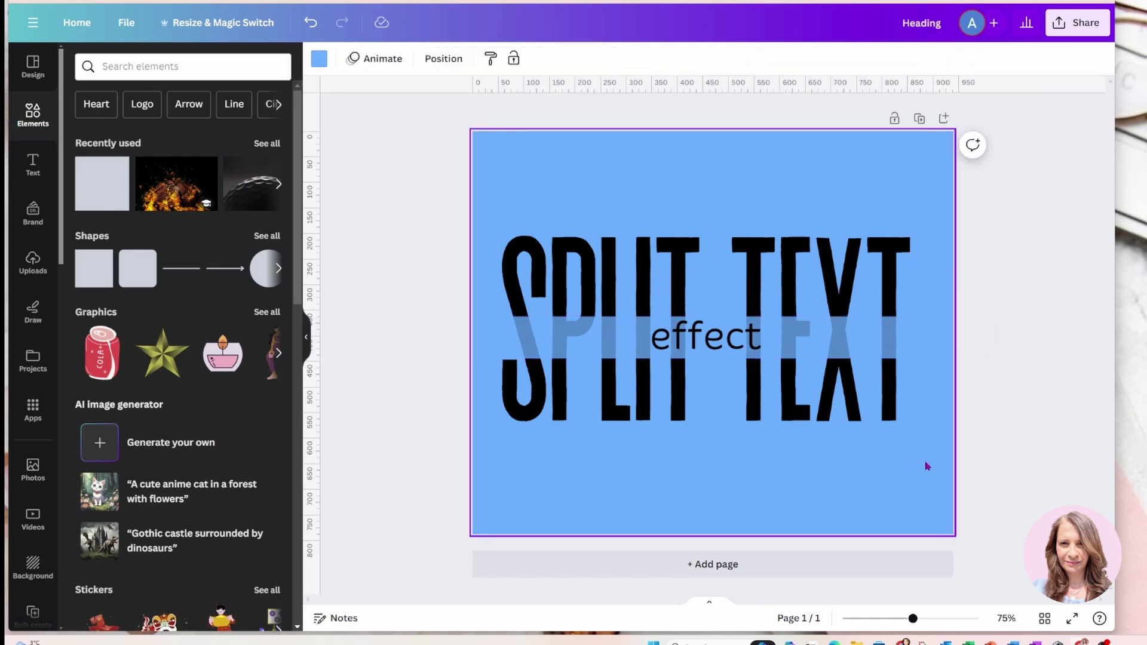
- Colour the word 'effect' white
{"action": "left_click", "coordinate": [707, 342]}
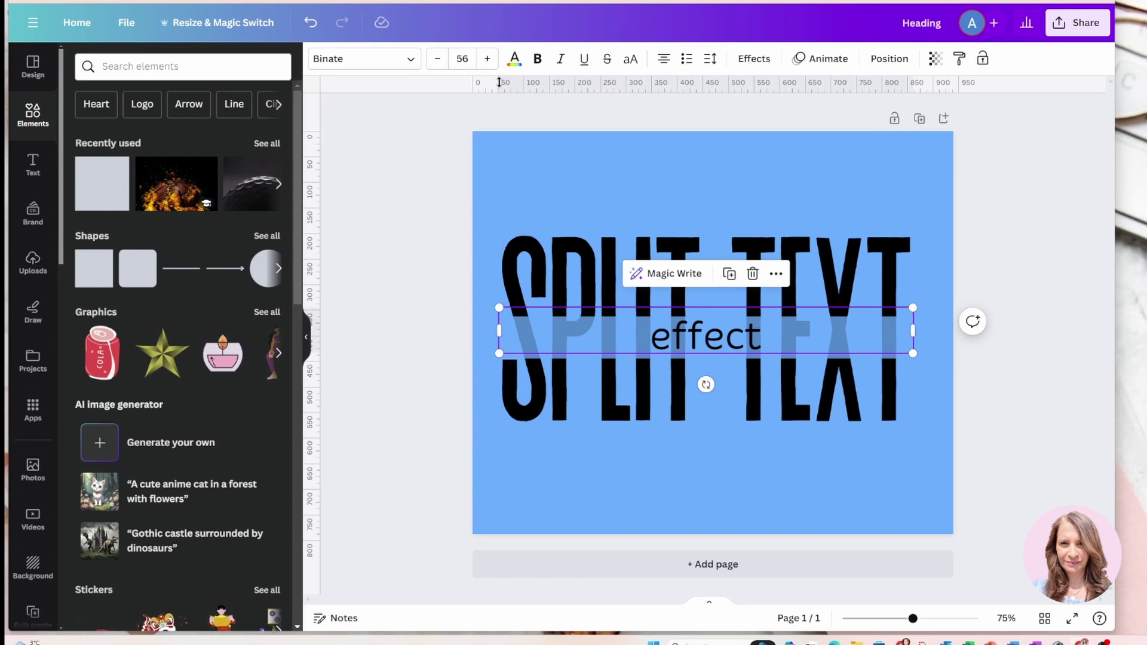
{"action": "left_click", "coordinate": [515, 58]}
{"action": "left_click", "coordinate": [83, 245]}
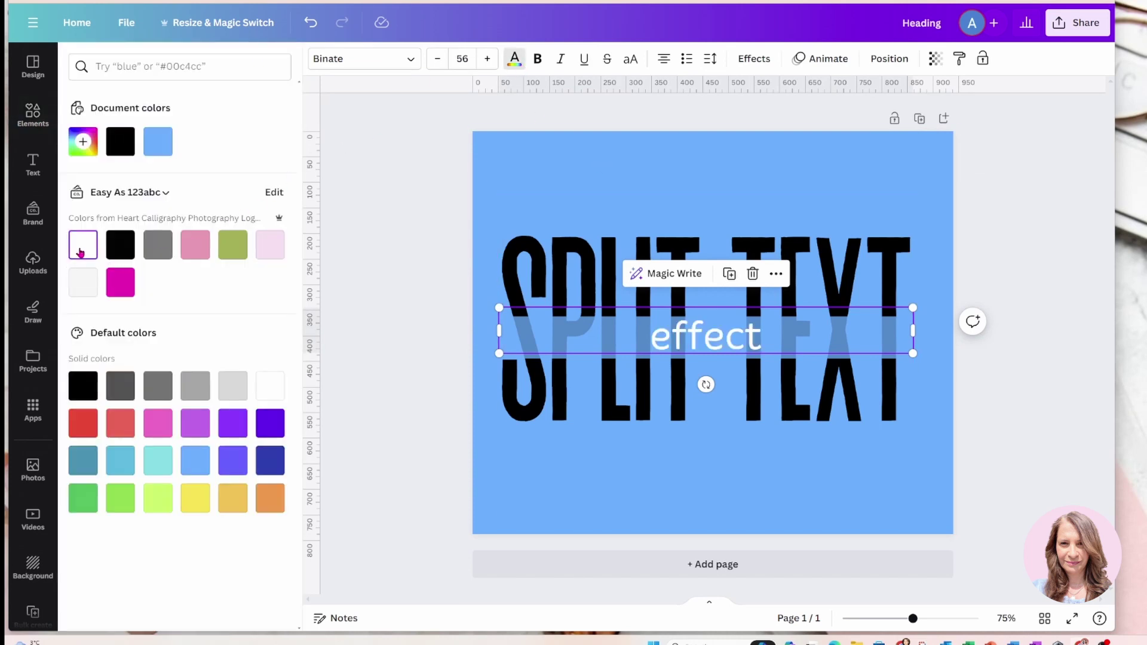
- Try a black band colour, then undo back to the translucent light blue
{"action": "left_click", "coordinate": [596, 478]}
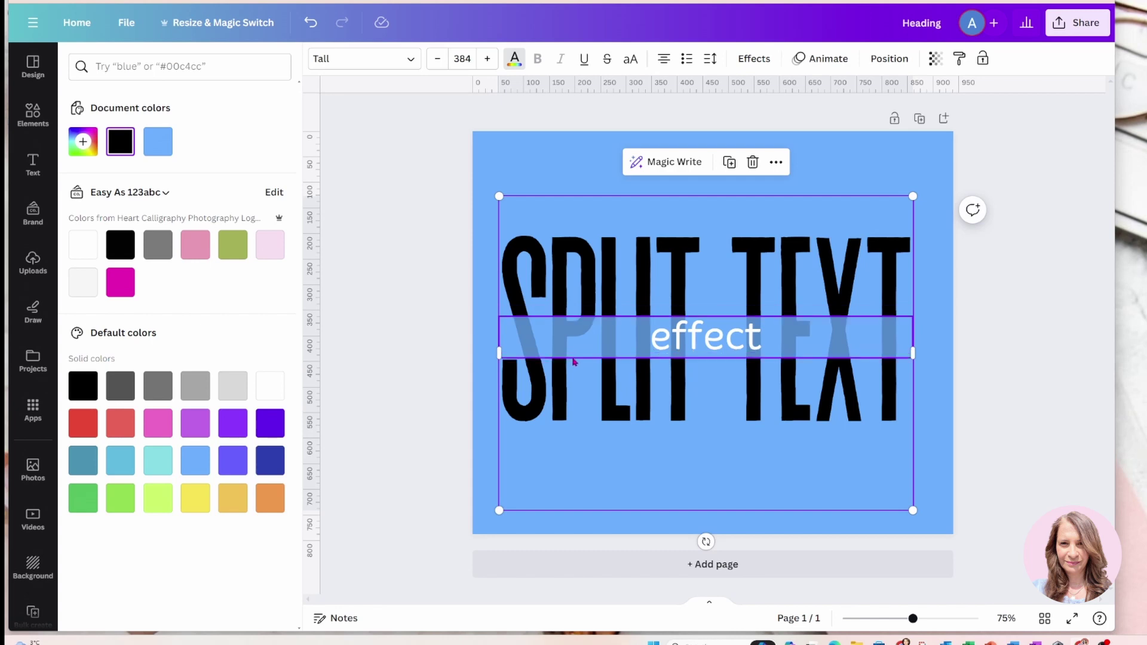
{"action": "left_click", "coordinate": [560, 326]}
{"action": "left_click", "coordinate": [387, 58]}
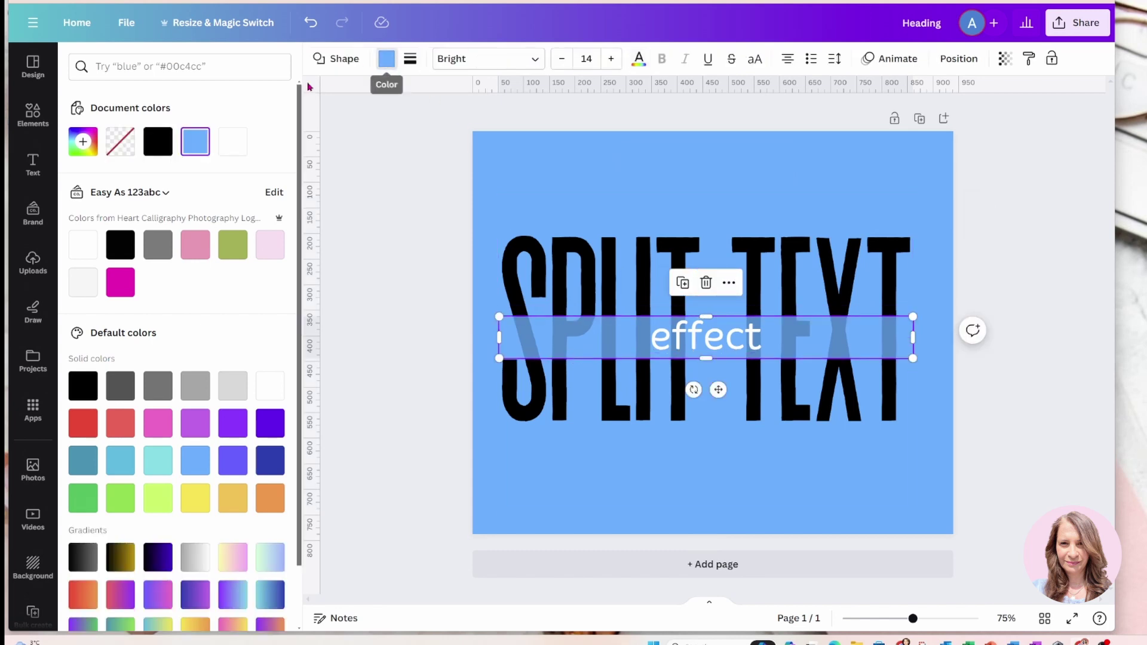
{"action": "left_click", "coordinate": [157, 141]}
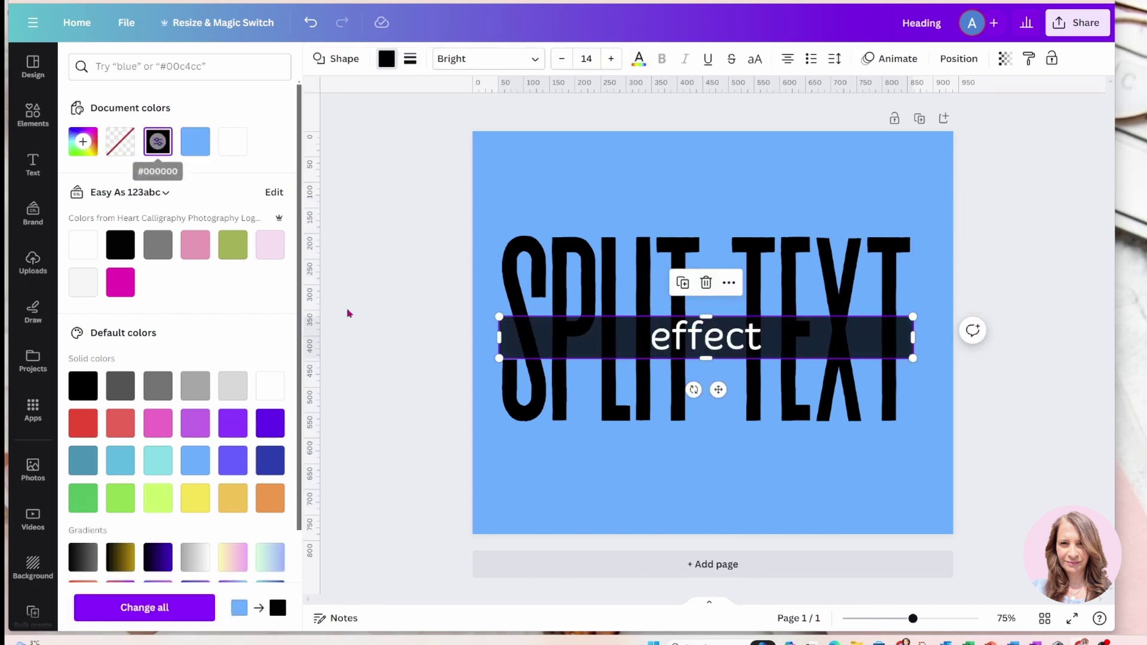
{"action": "left_click", "coordinate": [527, 468]}
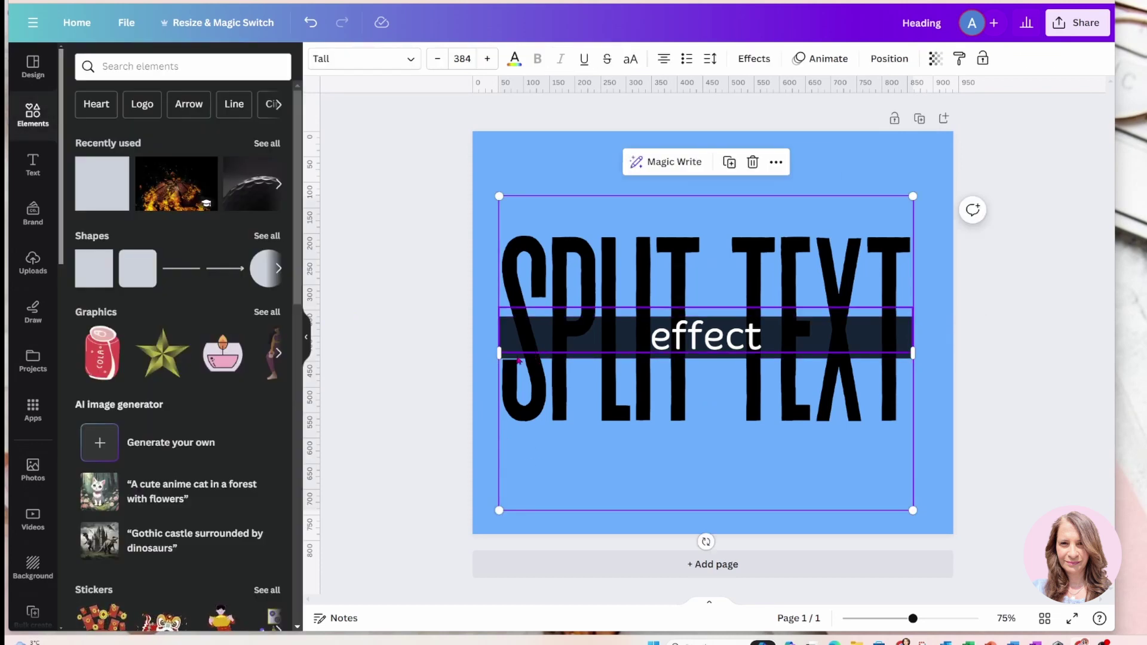
{"action": "left_click", "coordinate": [314, 27]}
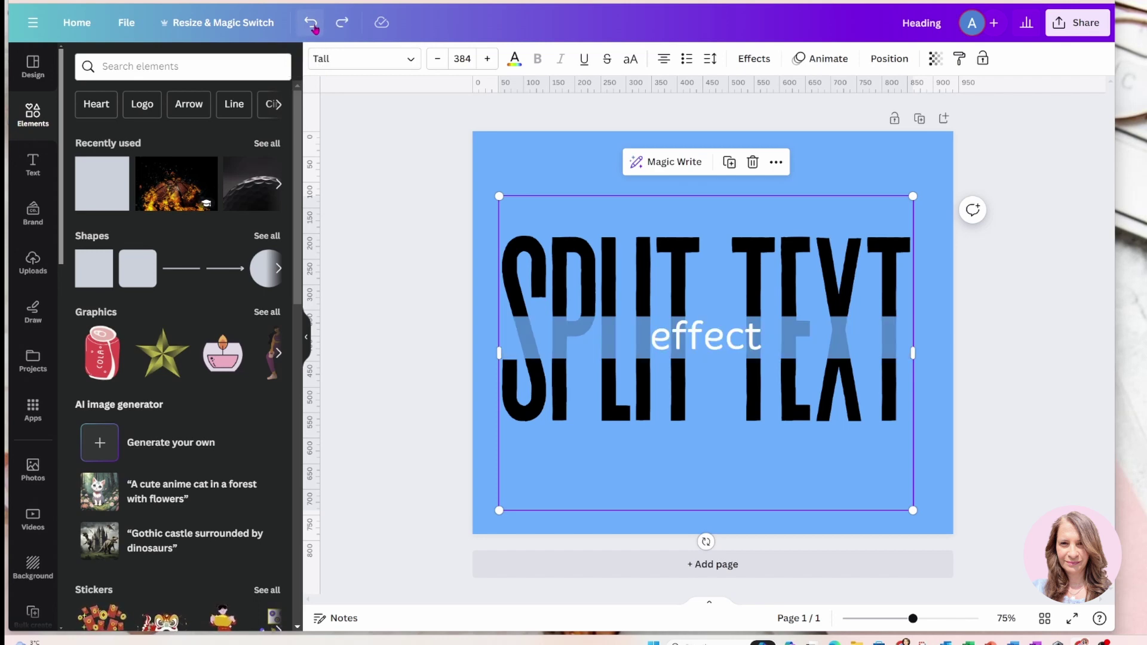
- Give the white word 'effect' a black drop shadow with transparency 73
{"action": "left_click", "coordinate": [673, 350]}
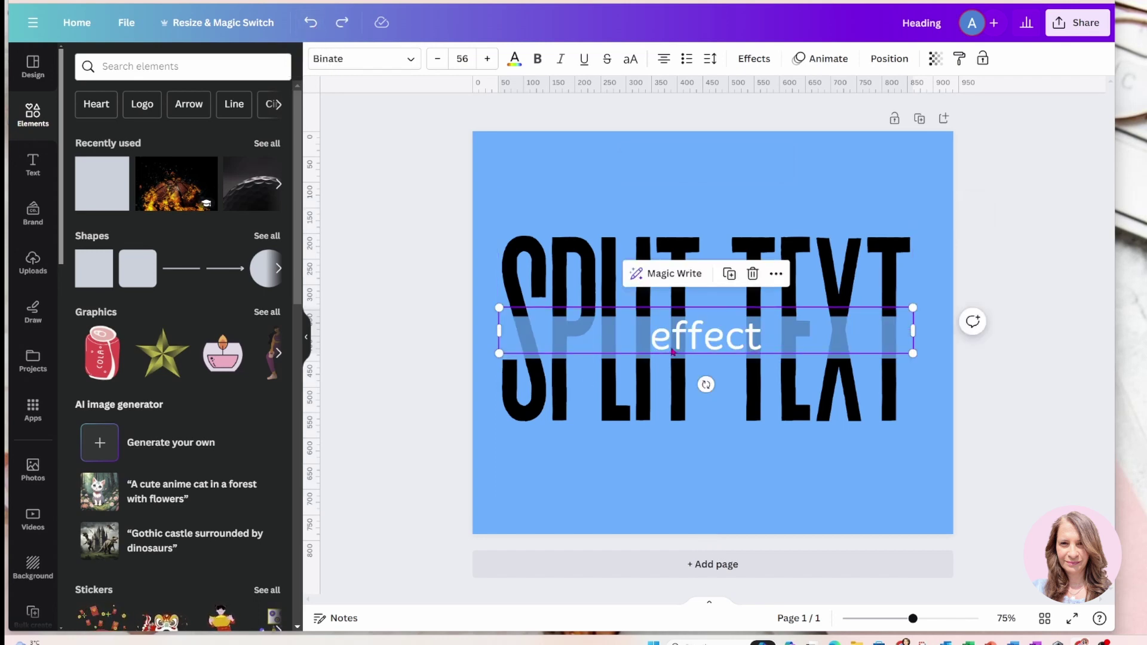
{"action": "left_click", "coordinate": [748, 58]}
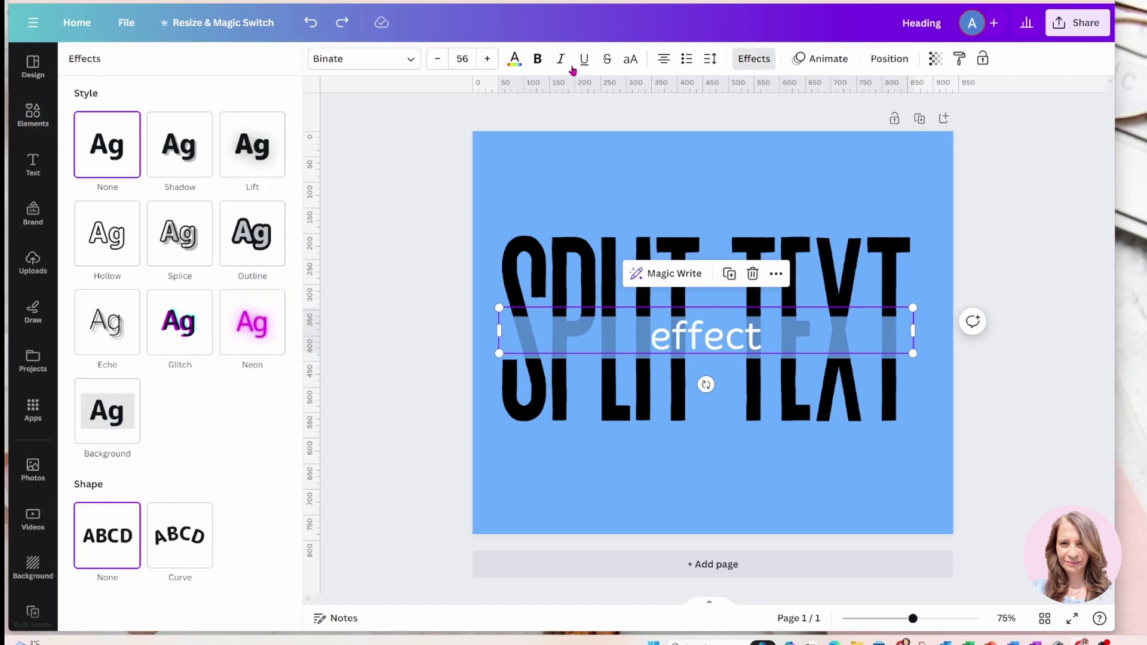
{"action": "left_click", "coordinate": [185, 151]}
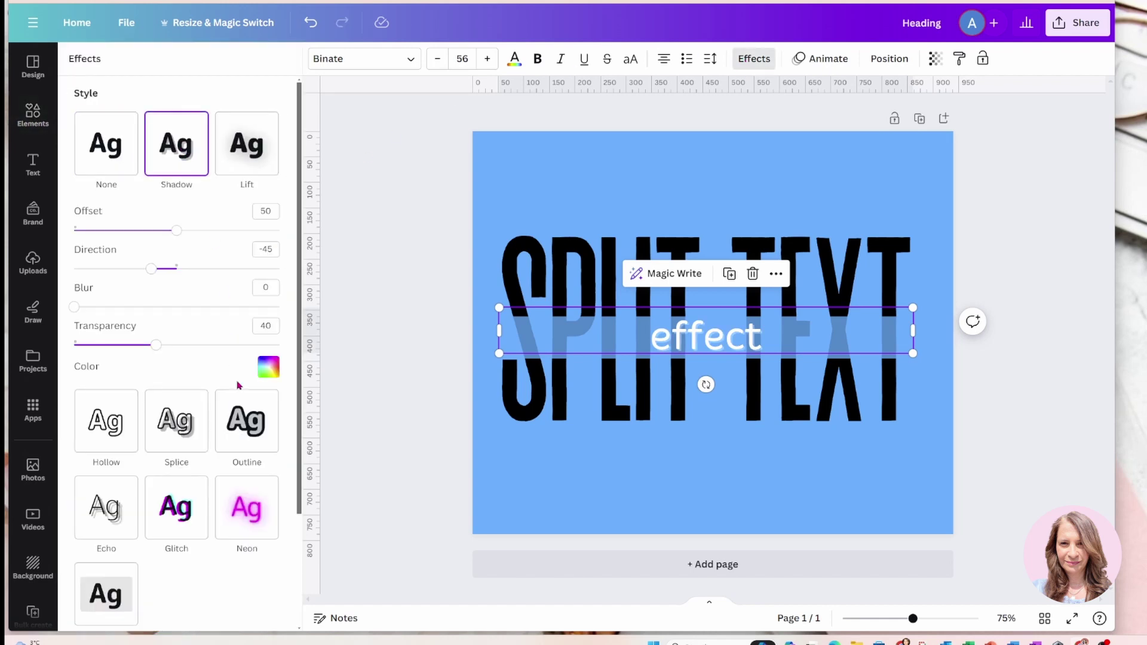
{"action": "left_click", "coordinate": [268, 367]}
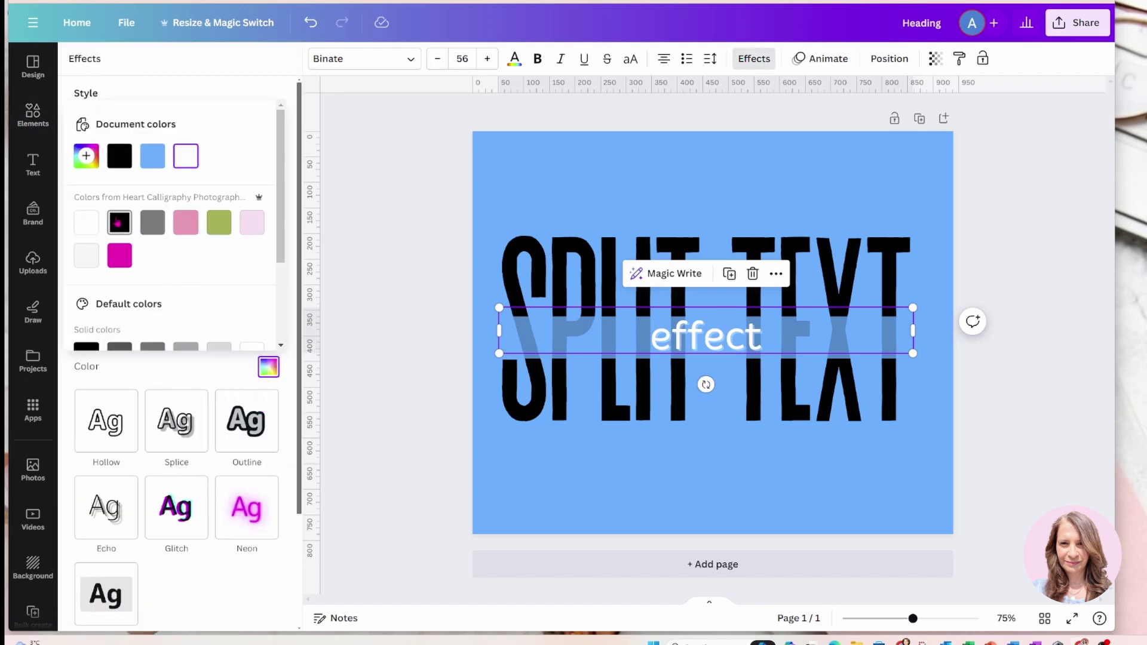
{"action": "left_click", "coordinate": [118, 223]}
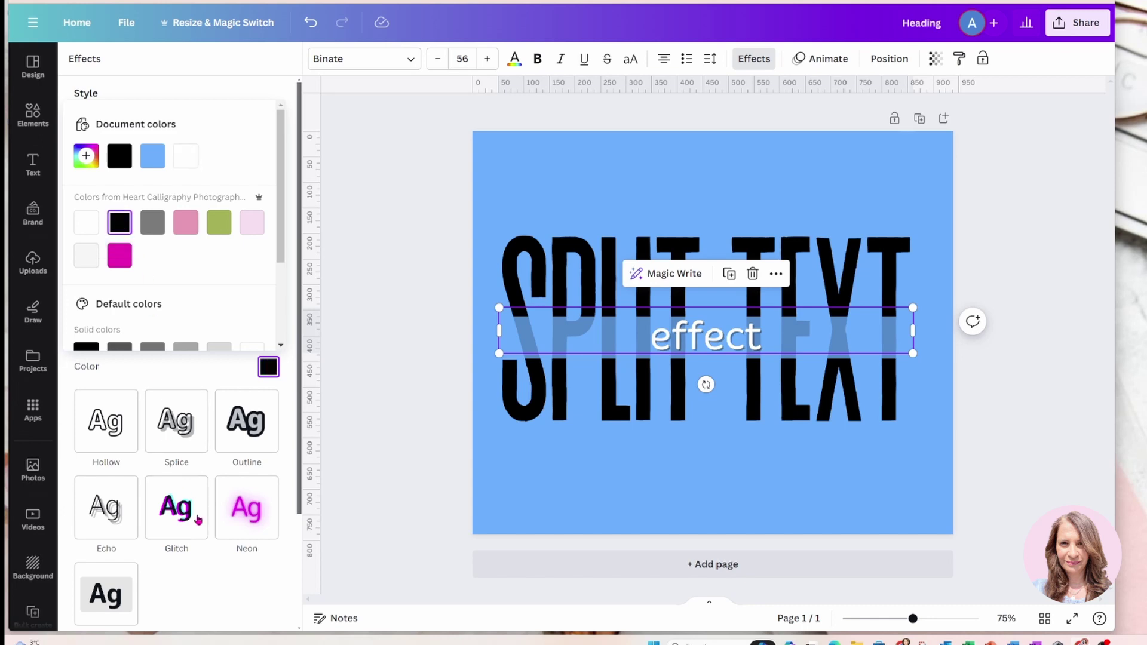
{"action": "left_click", "coordinate": [227, 575]}
{"action": "left_click_drag", "start_coordinate": [154, 348], "coordinate": [224, 347]}
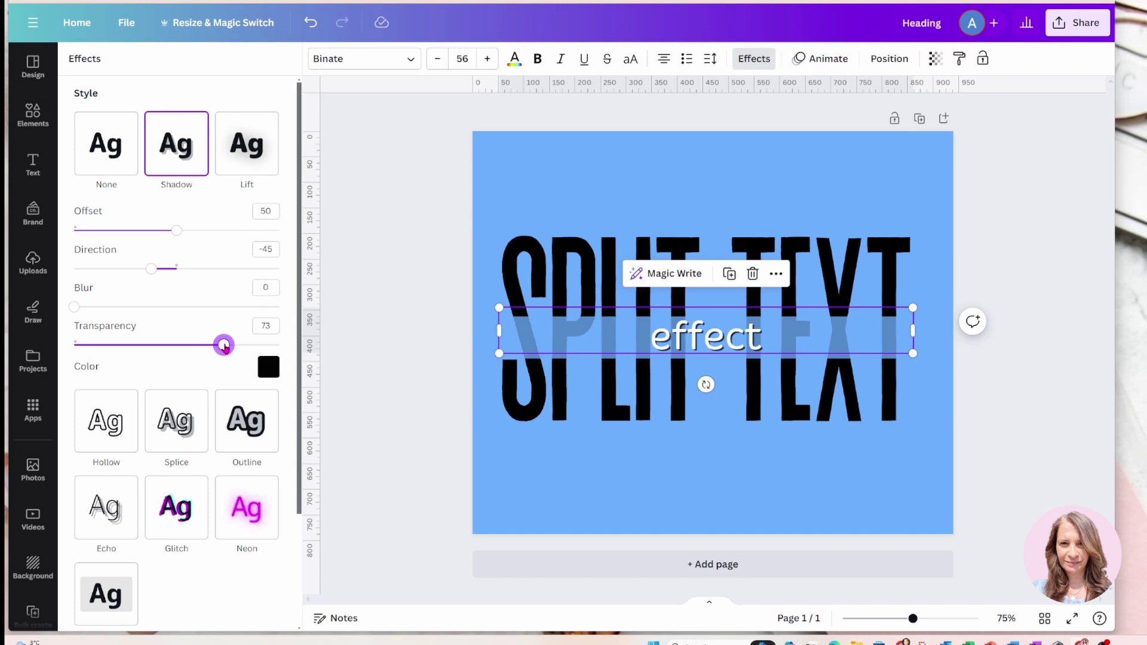
{"action": "left_click", "coordinate": [554, 516]}
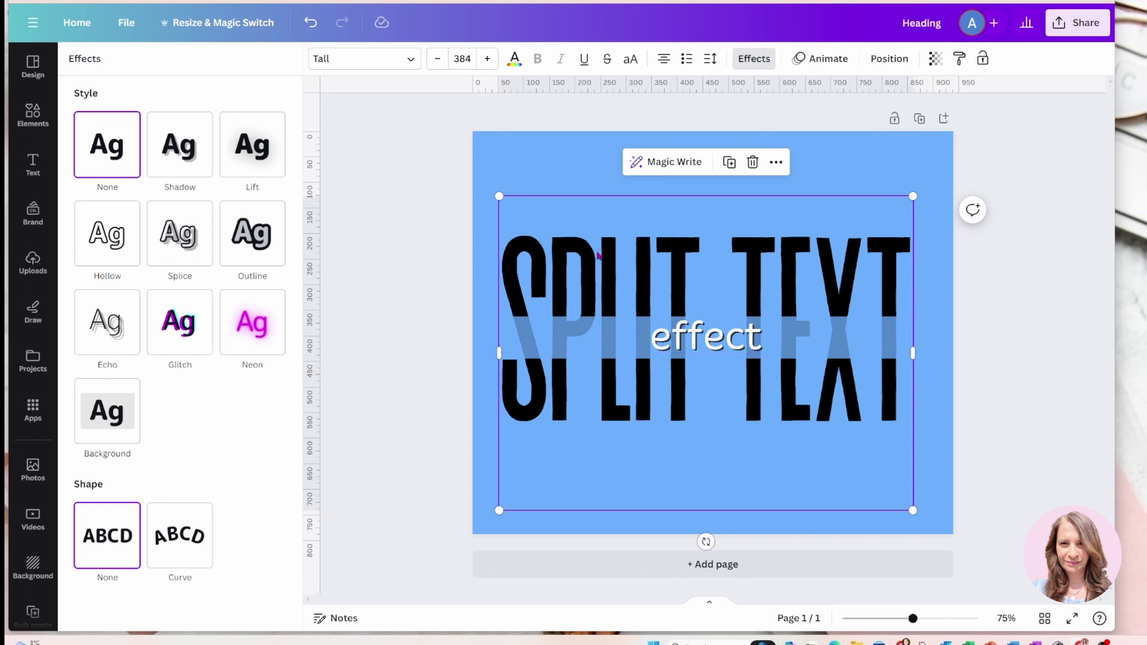
- Set the light blue band's transparency to 100, then deselect to view the clean split
{"action": "key", "text": "Tab"}
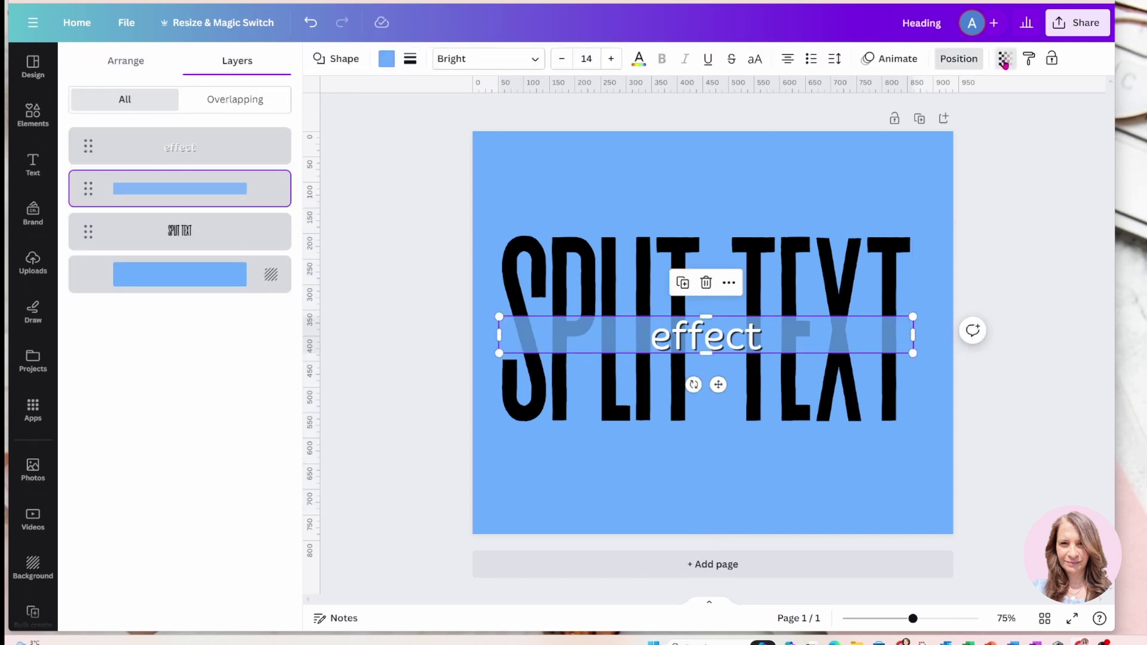
{"action": "left_click", "coordinate": [1006, 58]}
{"action": "left_click_drag", "start_coordinate": [963, 109], "coordinate": [1008, 115]}
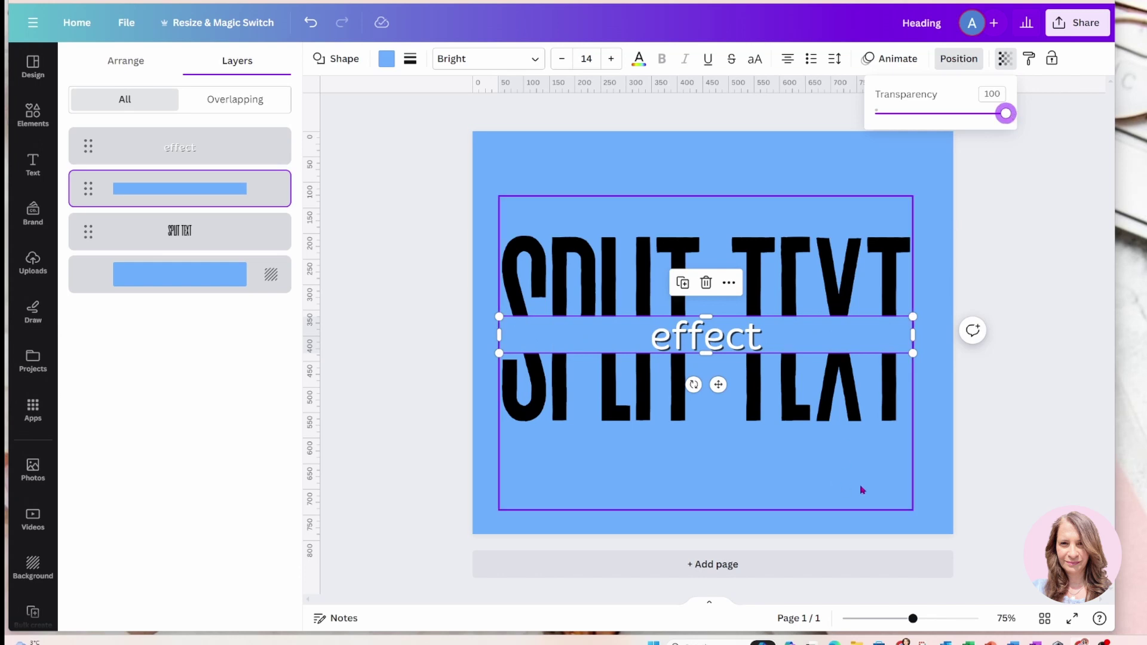
{"action": "left_click", "coordinate": [928, 495]}
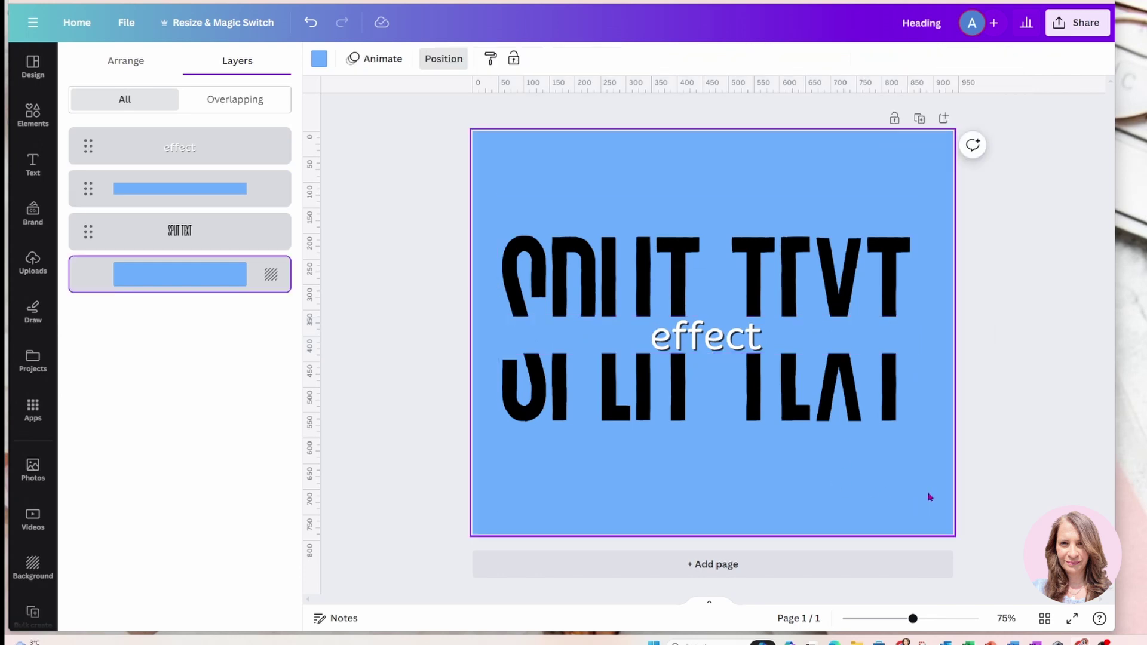